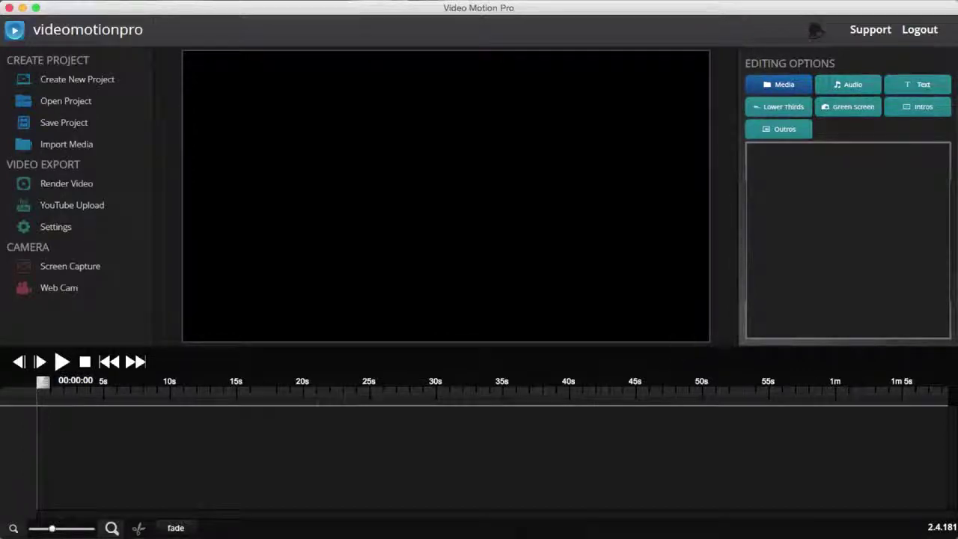
Raise the splitter between preview and timeline to give the empty timeline more room
left_click_drag(670, 347, 661, 315)
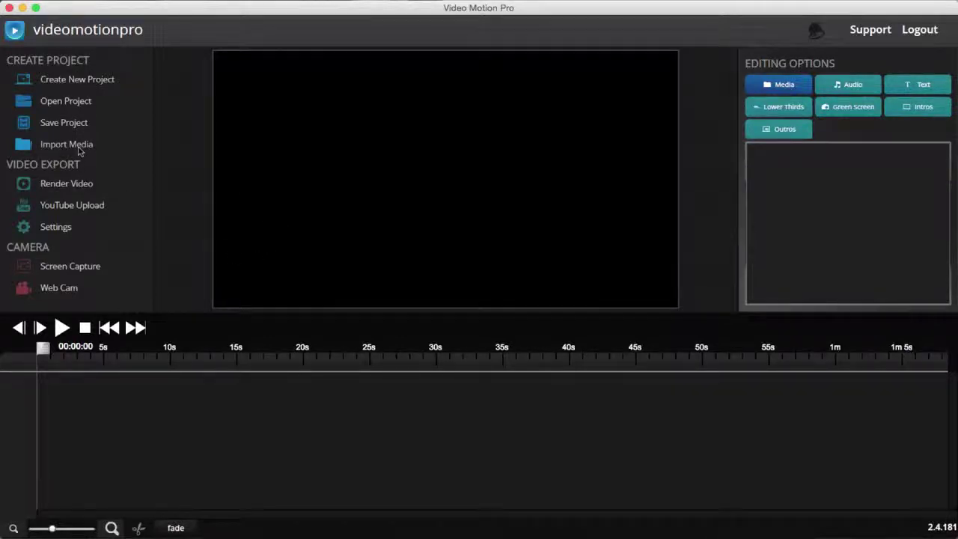
Import Ink Drop Flow.mov, Video Footage.mov and Platinum Track 1.mp3 into the media library
left_click(81, 151)
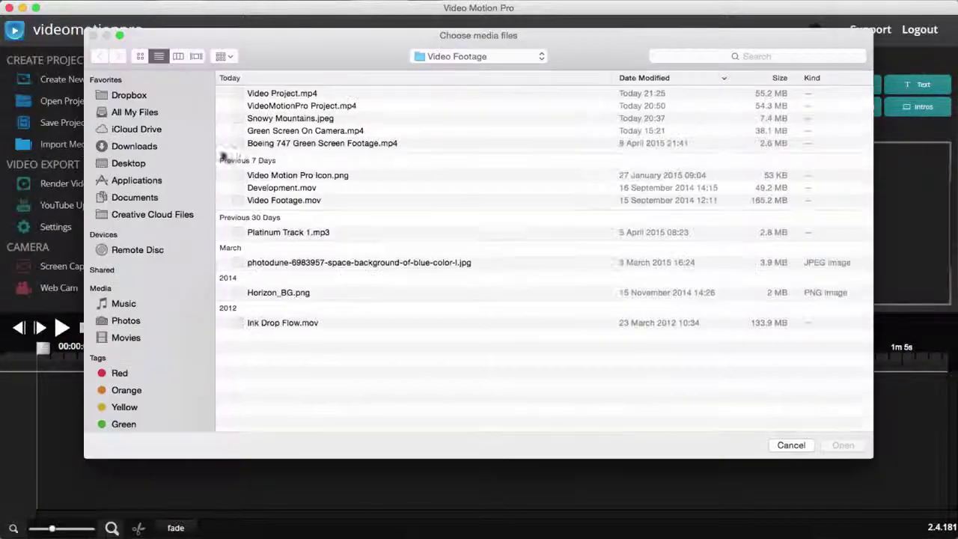
left_click(290, 325)
left_click(301, 204, "super")
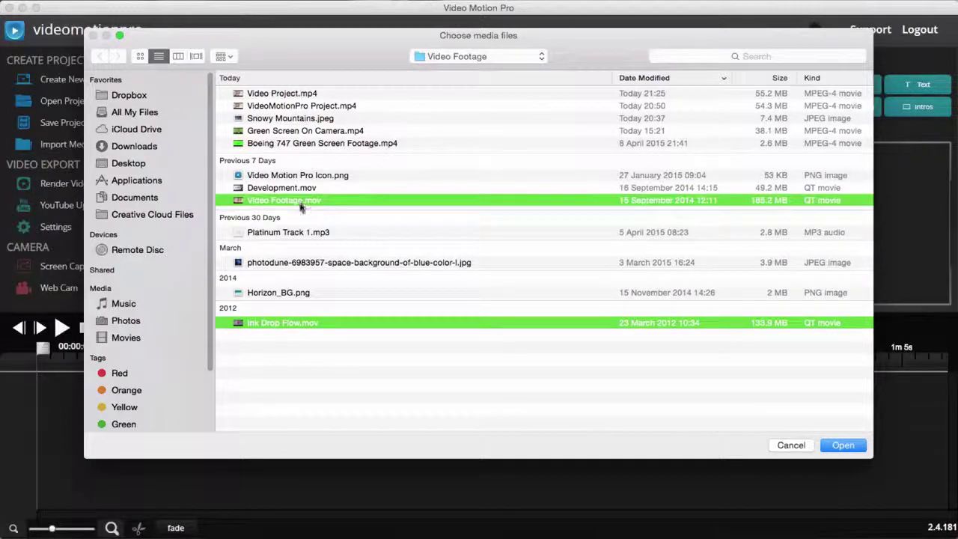
left_click(306, 237, "super")
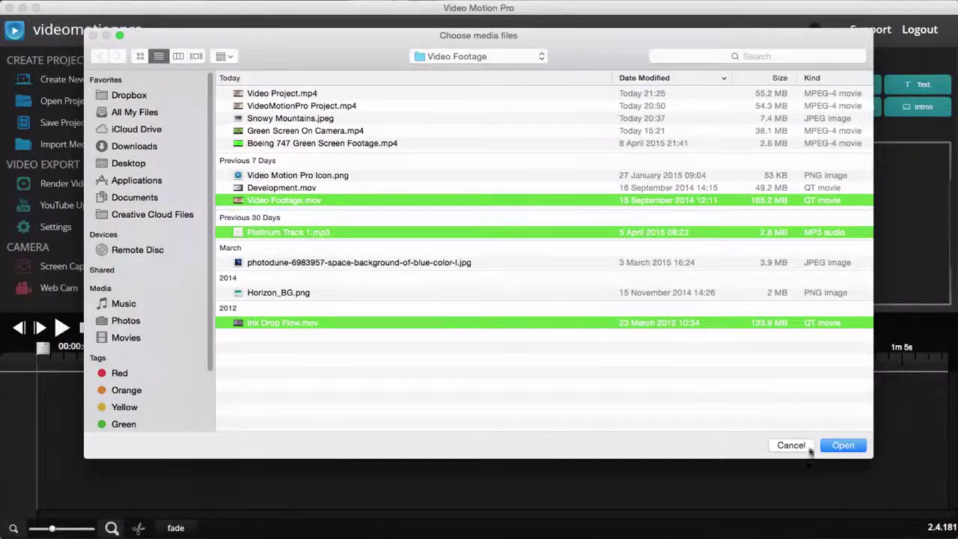
left_click(843, 446)
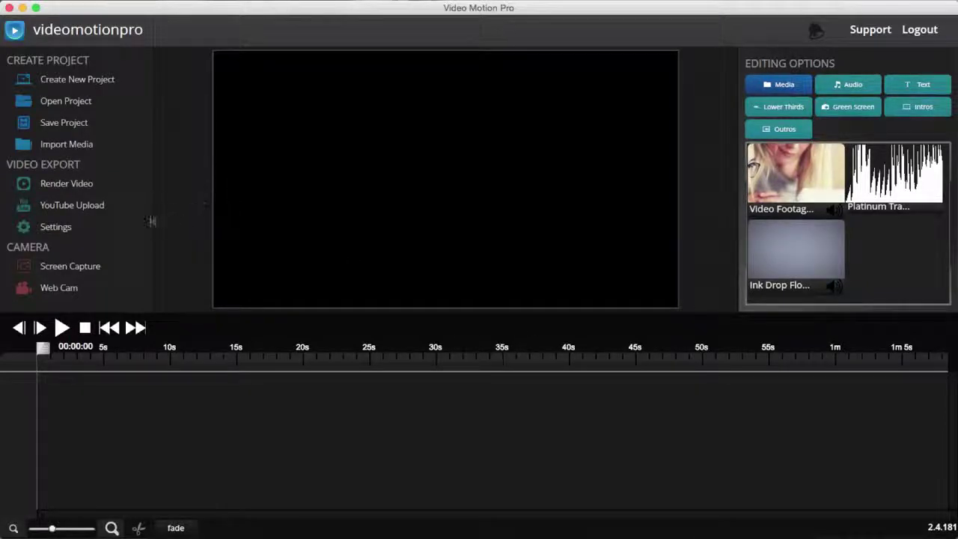
left_click(74, 205)
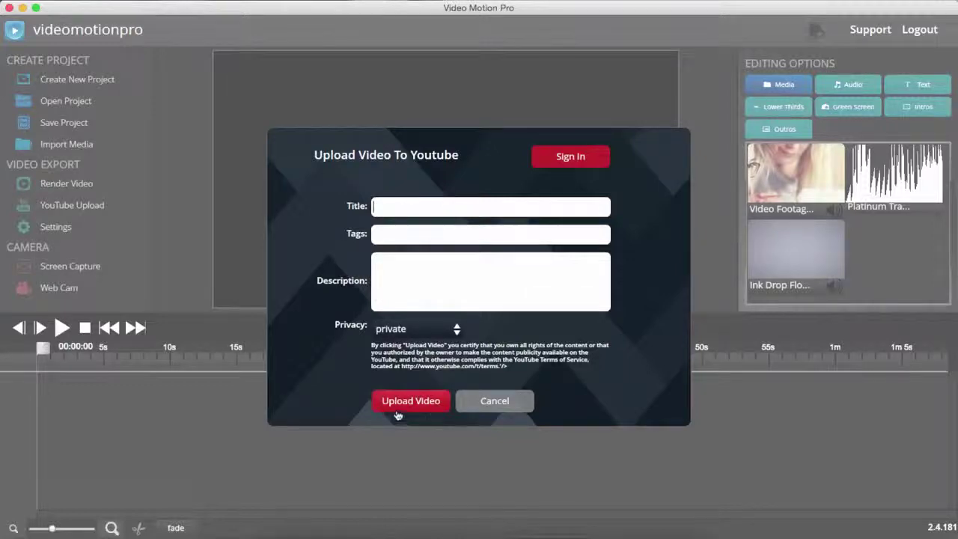
left_click(513, 407)
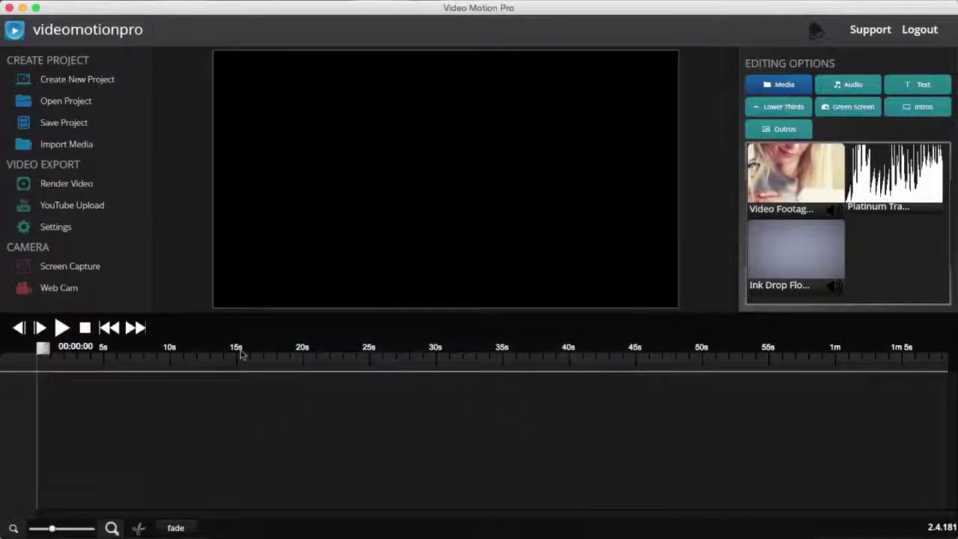
left_click(91, 267)
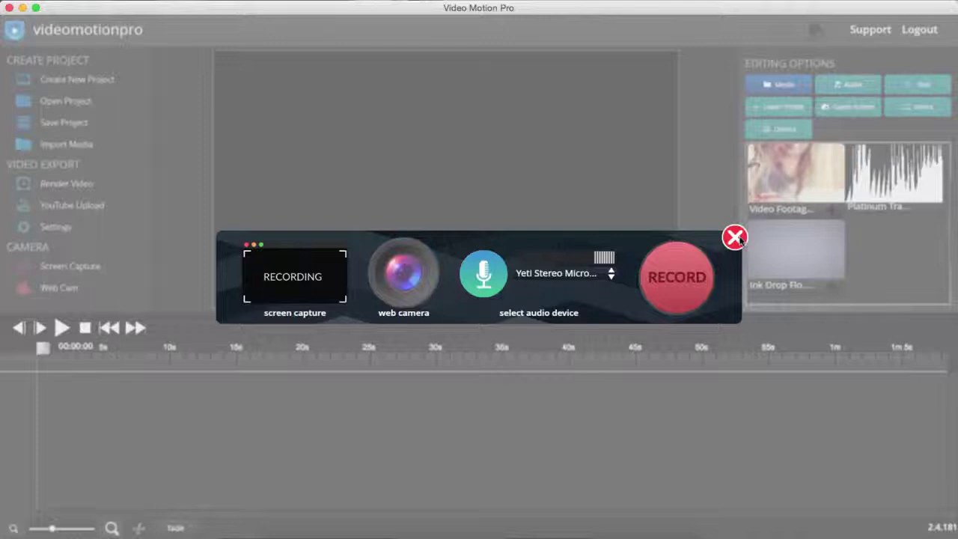
left_click(734, 237)
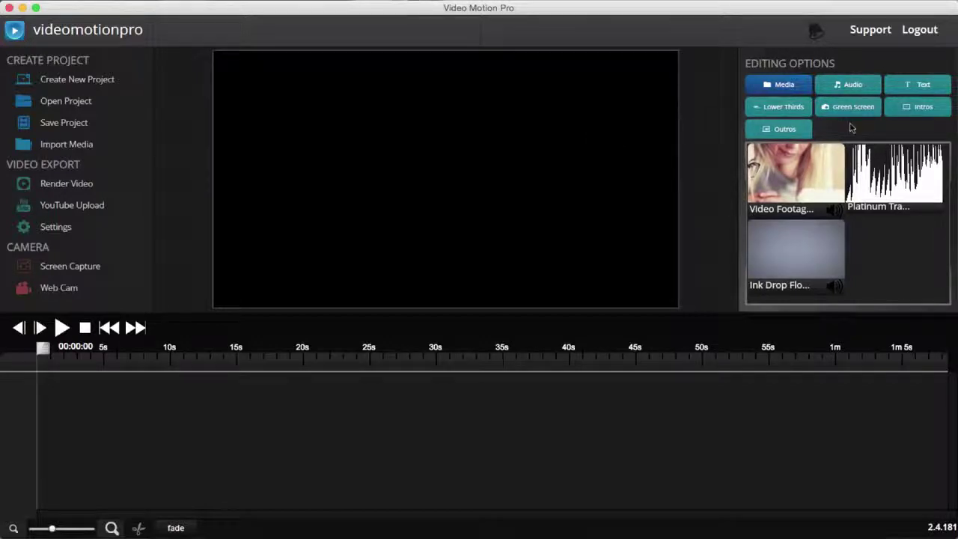
Preview the intro templates and choose Geometric Logo
left_click(917, 112)
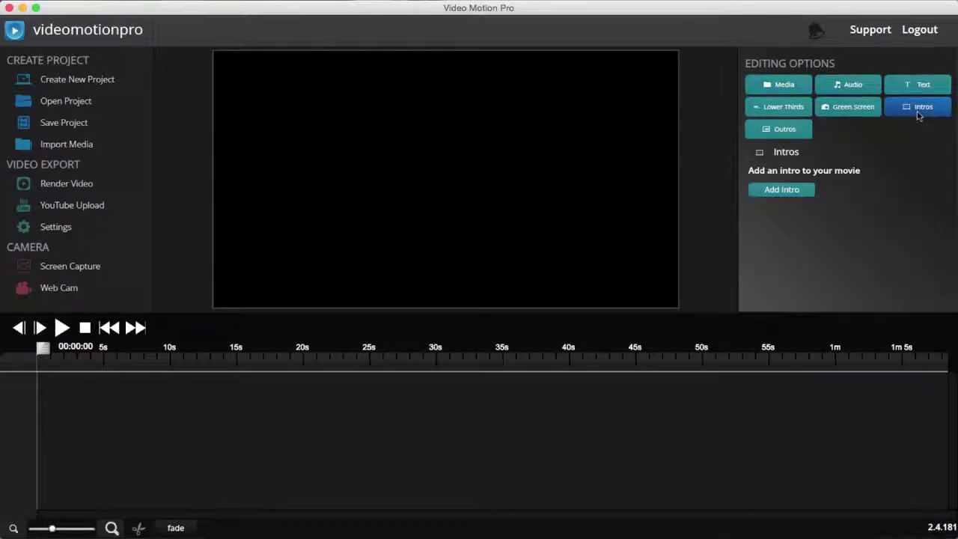
left_click(798, 192)
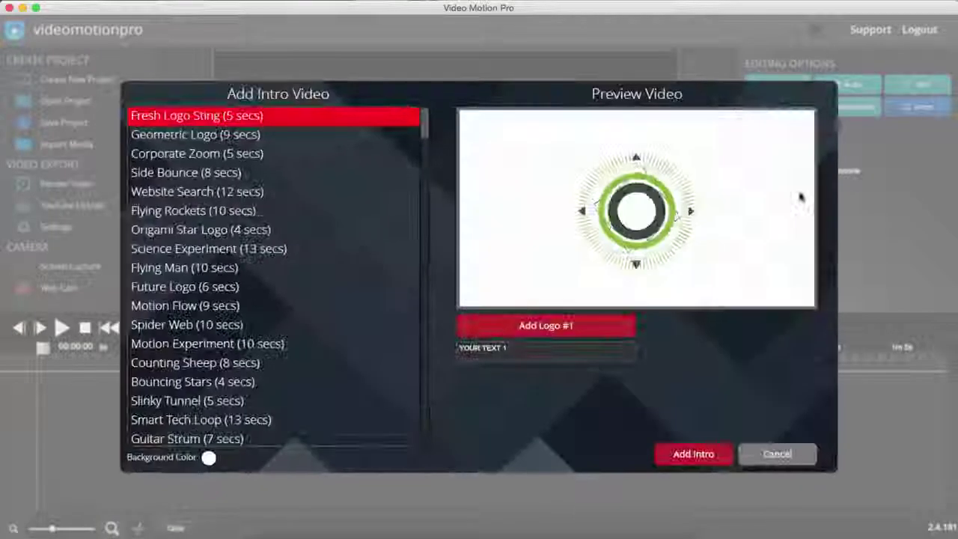
left_click(308, 134)
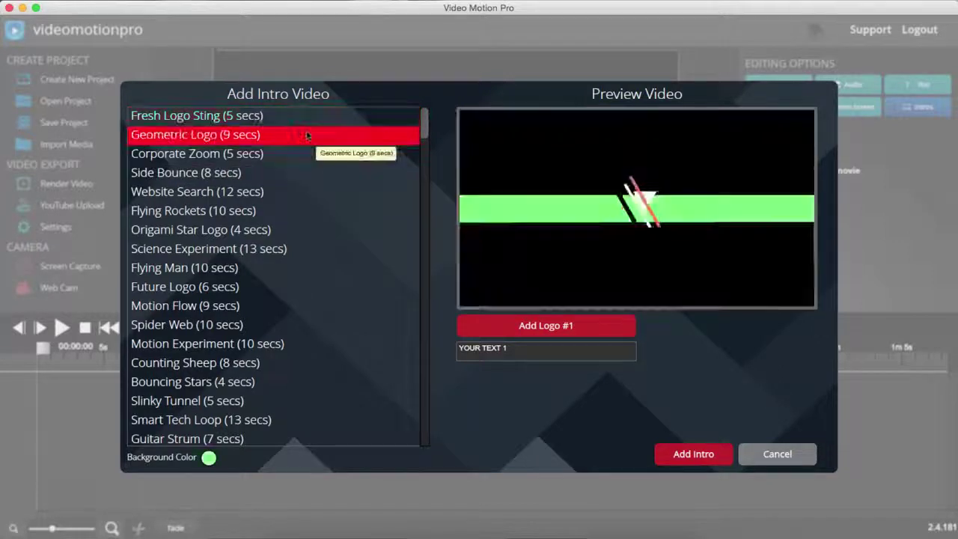
left_click(289, 188)
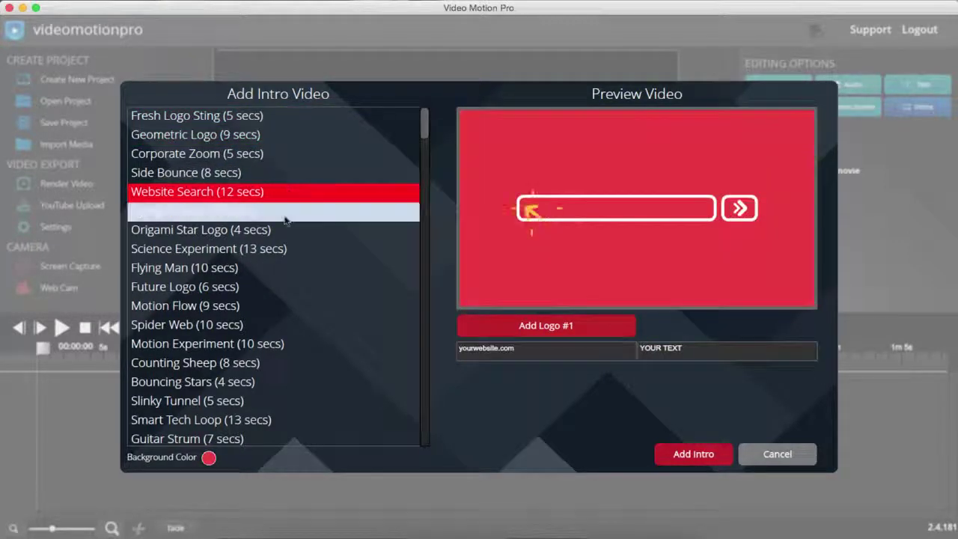
left_click(285, 249)
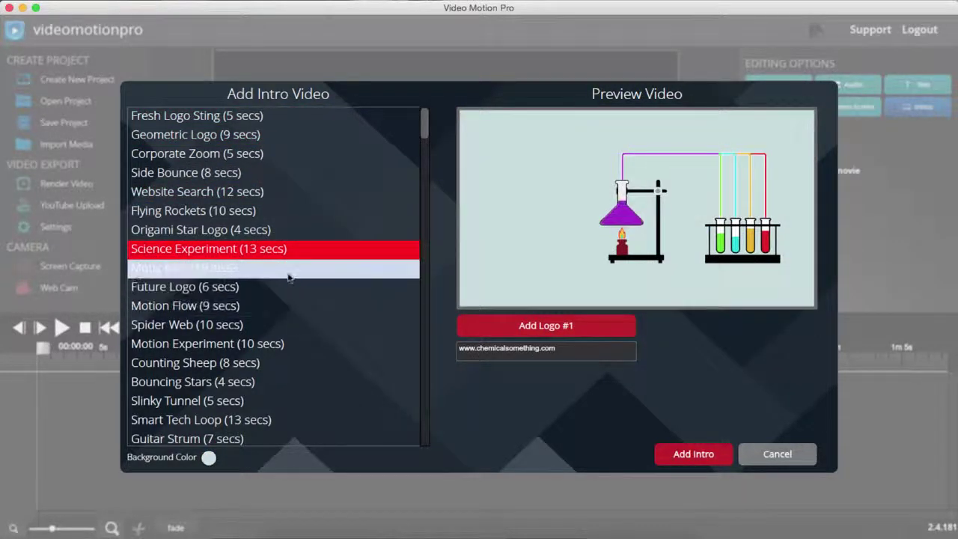
left_click(286, 268)
left_click(285, 325)
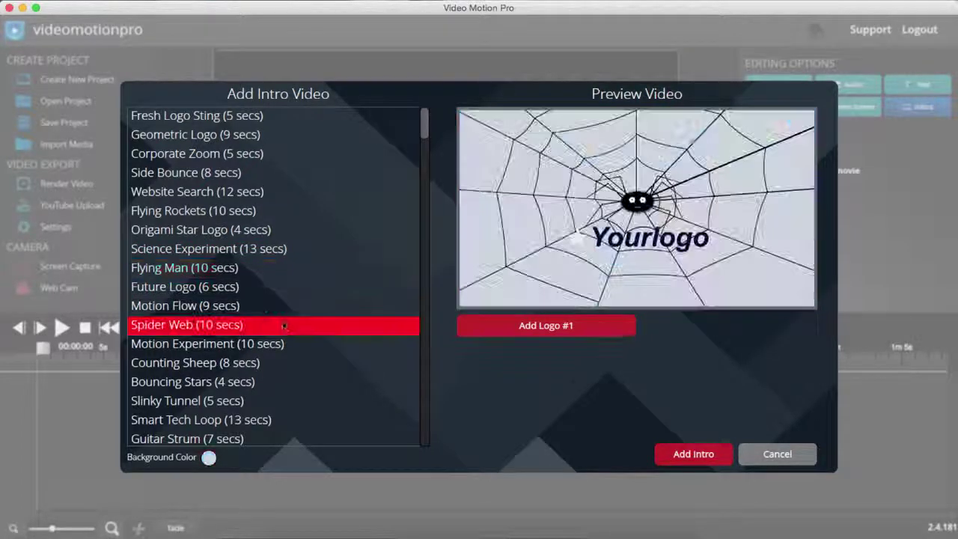
left_click(283, 344)
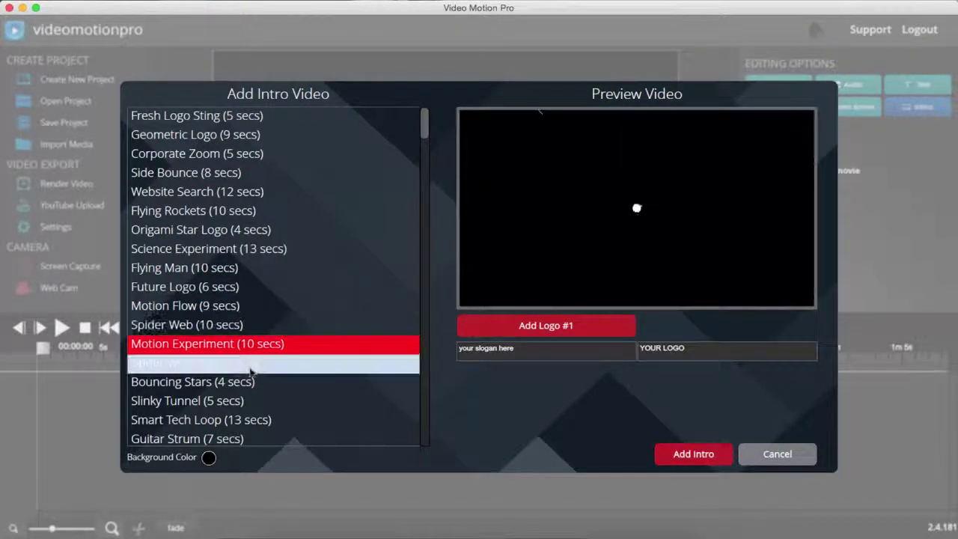
left_click(253, 363)
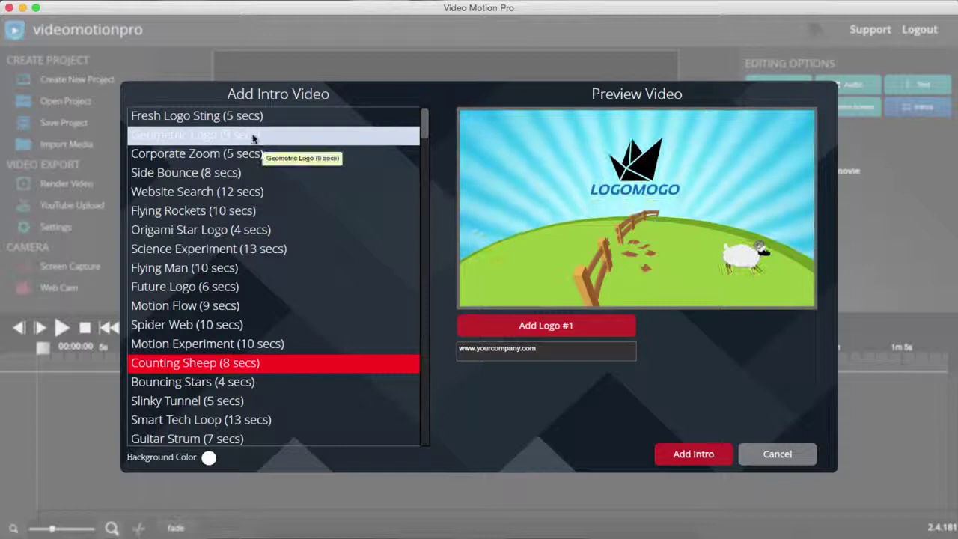
left_click(254, 135)
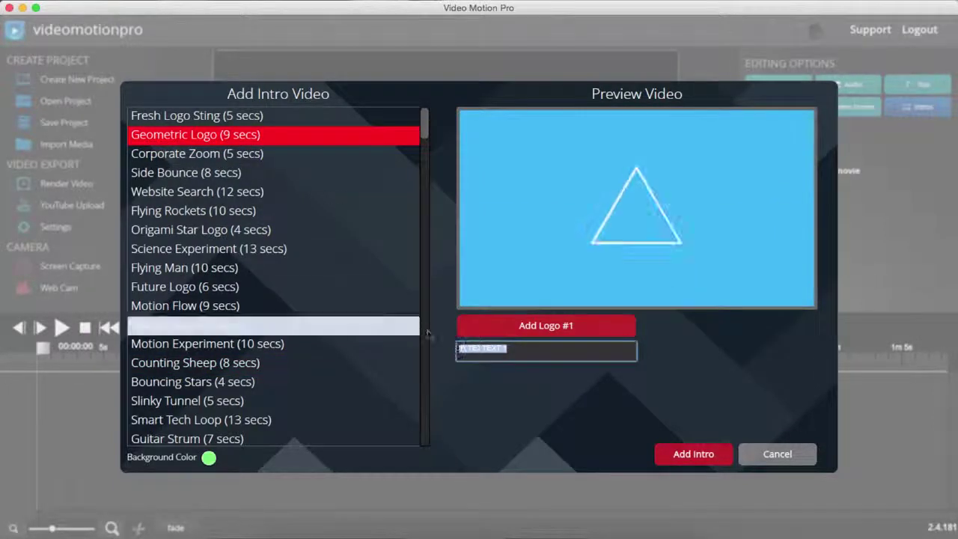
Set the intro text to videomotionpro and use the Video Motion Pro Icon image as logo
type("videomotio")
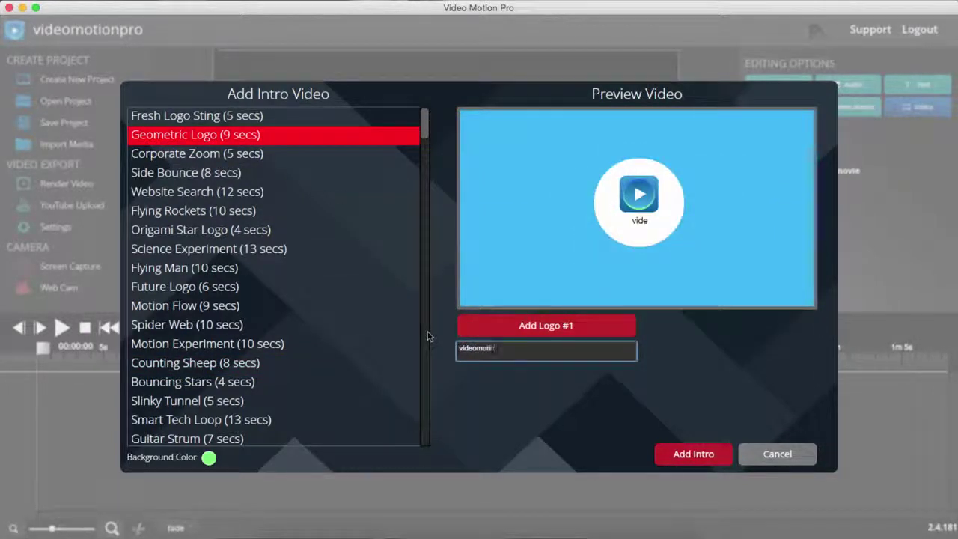
type("npro")
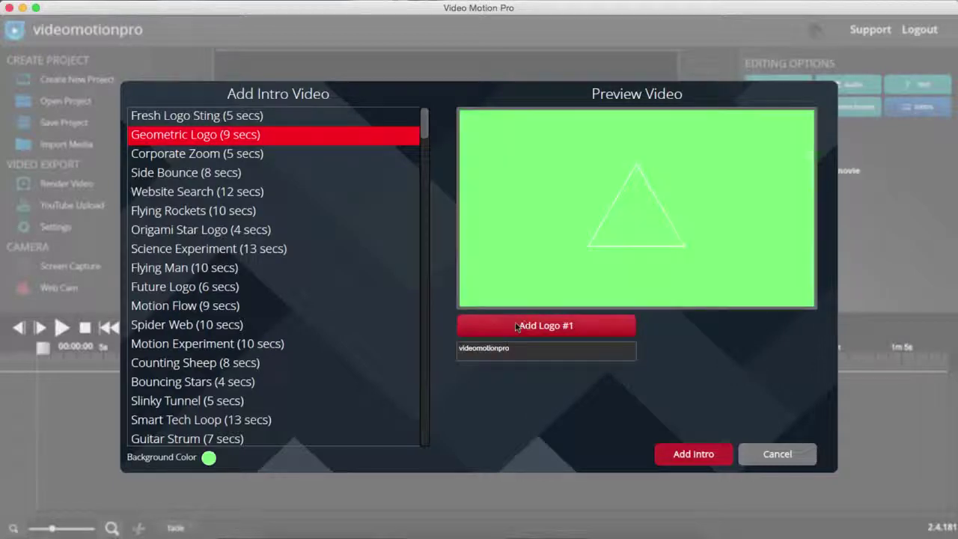
left_click(524, 326)
double_click(324, 177)
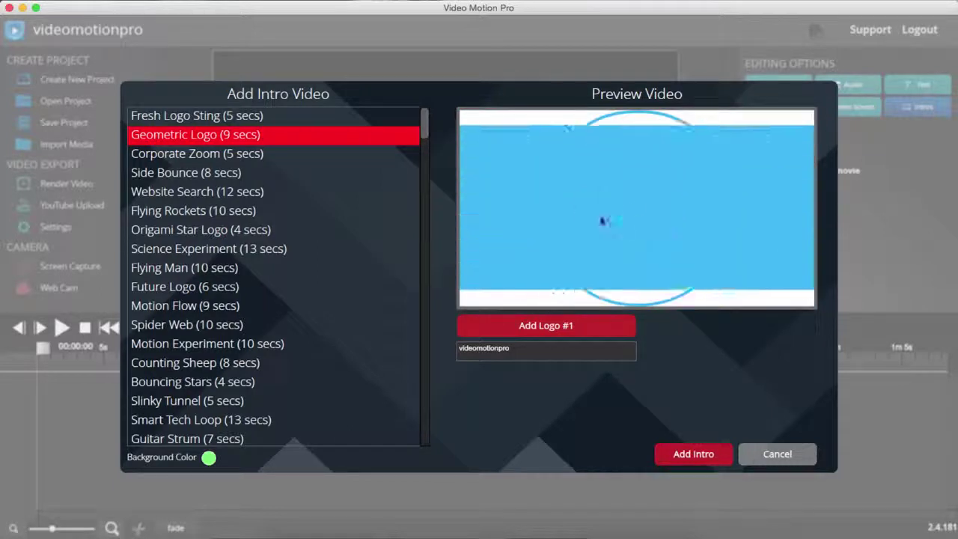
Add the intro to the movie and place Video Footage starting around 8 seconds
left_click(704, 455)
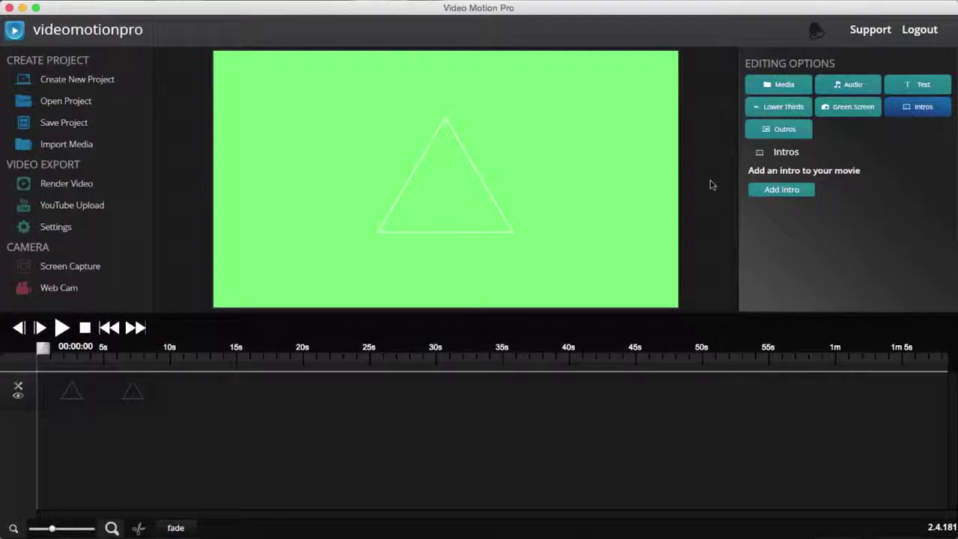
left_click(776, 85)
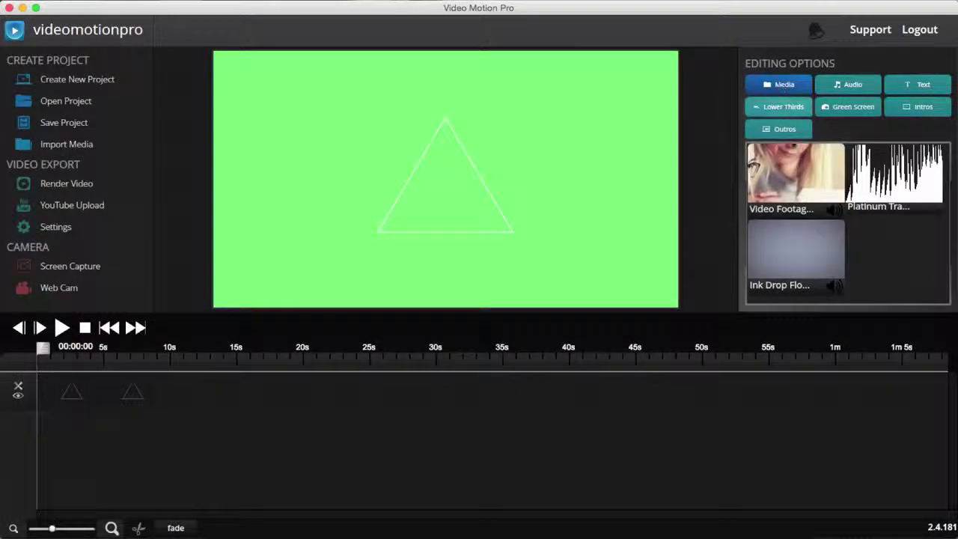
mouse_move(812, 192)
left_mouse_down()
mouse_move(306, 327)
mouse_move(188, 462)
left_mouse_up()
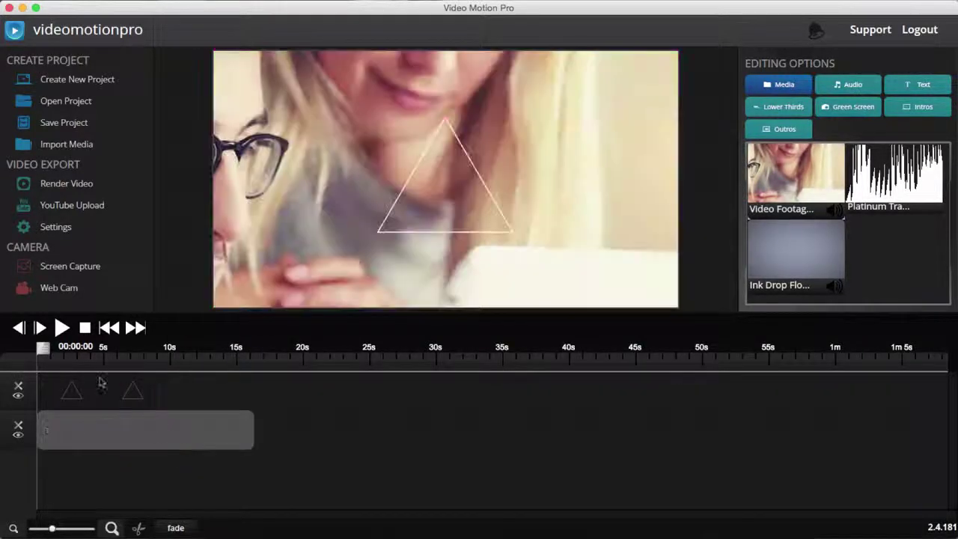
left_click(106, 356)
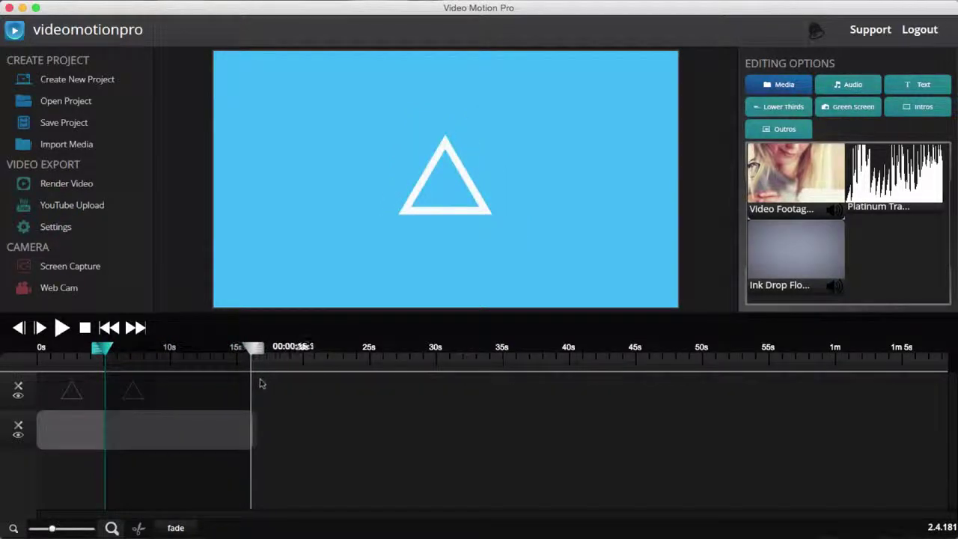
left_click_drag(261, 383, 264, 383)
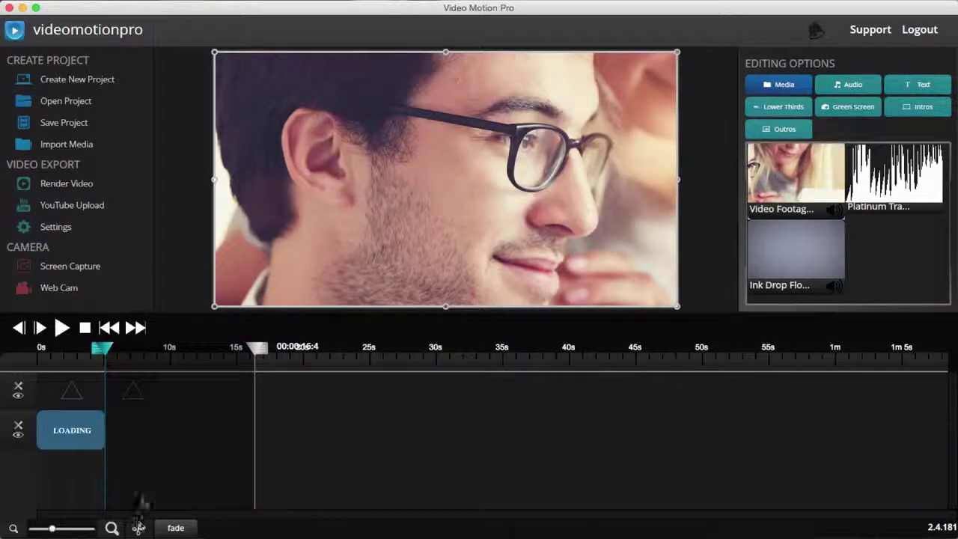
left_click(107, 352)
left_click_drag(67, 425, 173, 430)
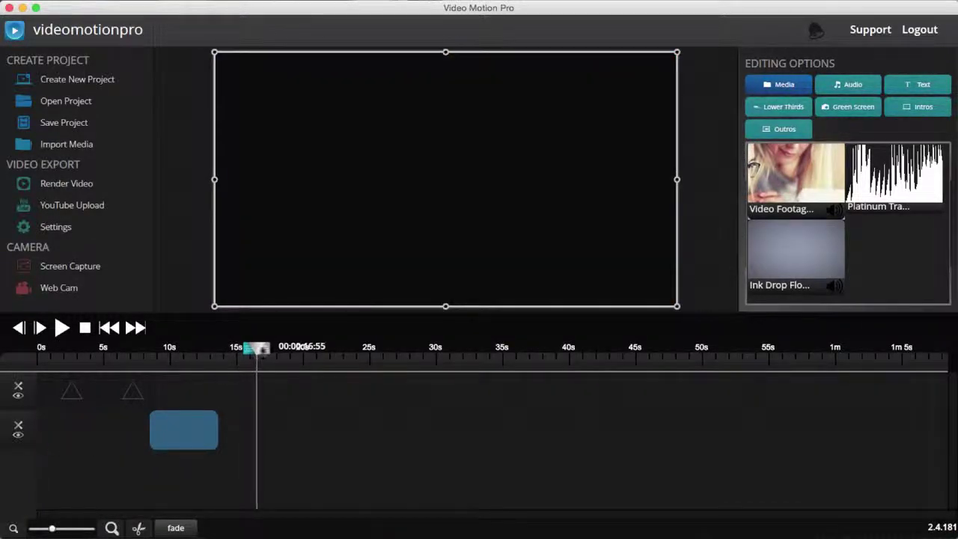
Put Ink Drop Flow on a third track, trim it to ~6 seconds, and move it to ~13 seconds
left_click_drag(255, 350, 210, 350)
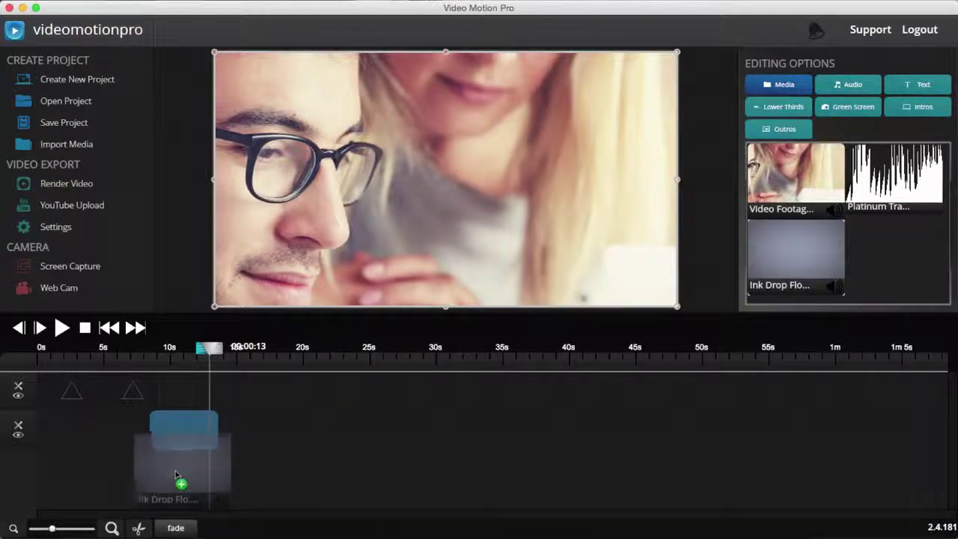
left_click_drag(791, 256, 181, 471)
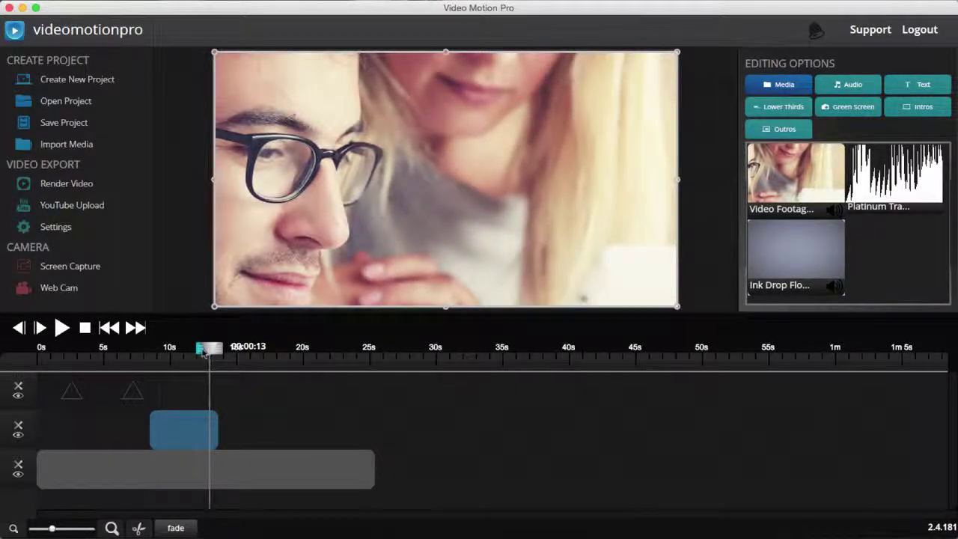
left_click_drag(204, 350, 110, 350)
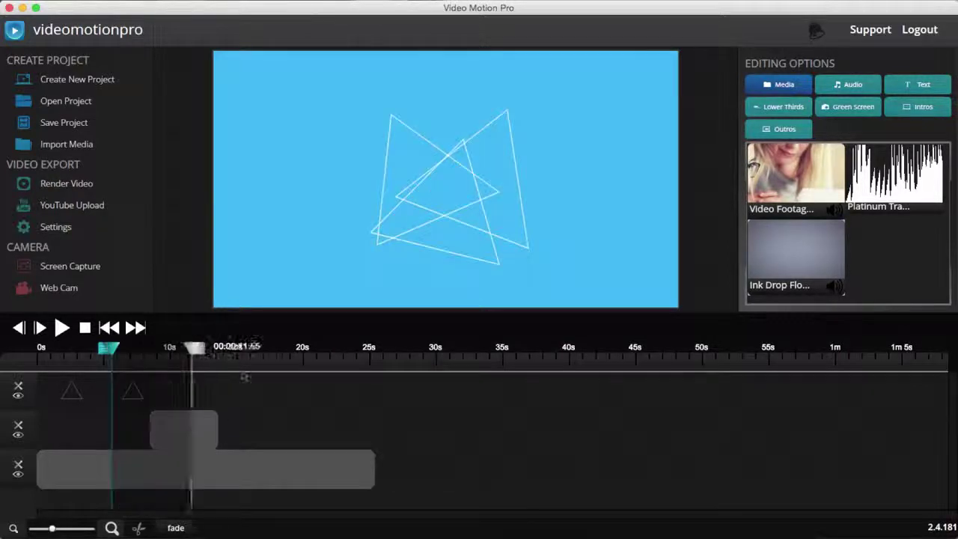
left_click_drag(244, 377, 387, 395)
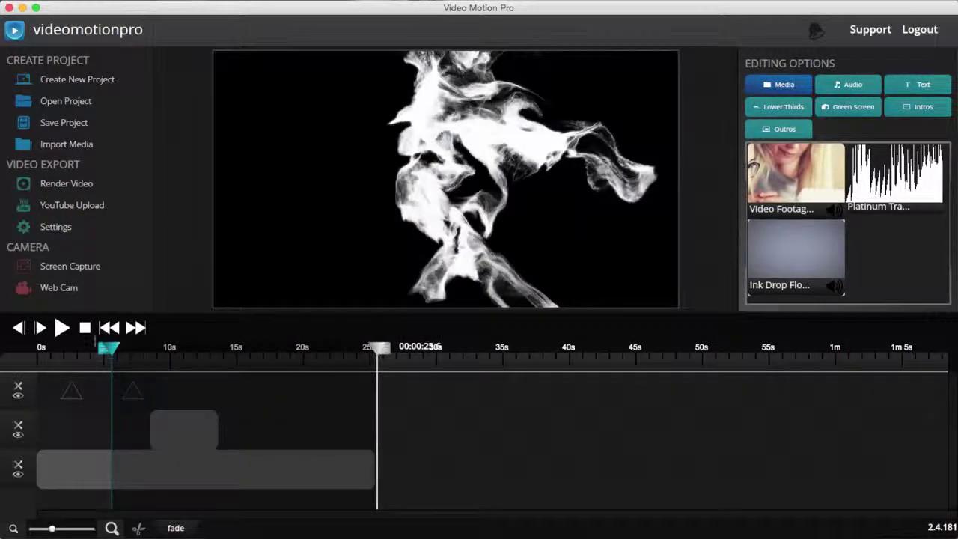
left_click_drag(108, 348, 126, 351)
left_click(116, 467)
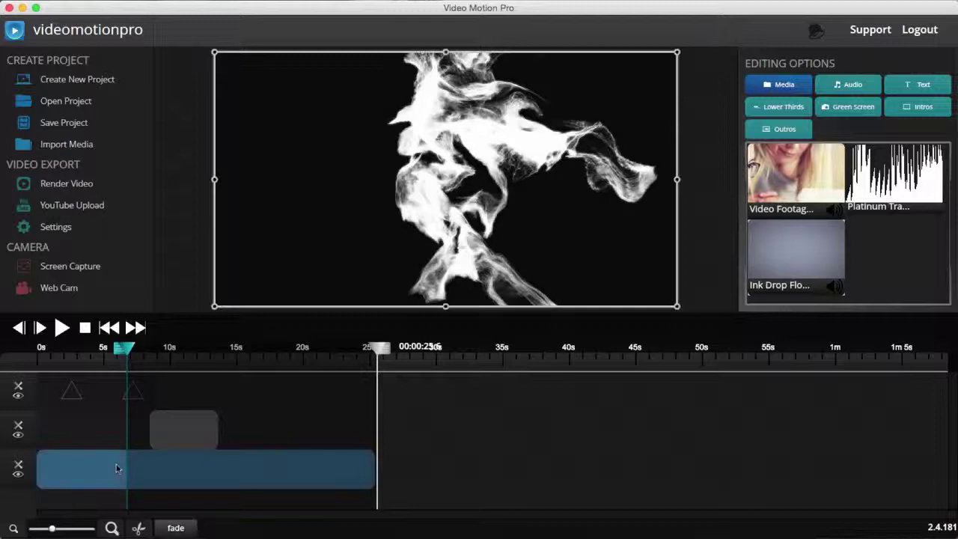
left_click(139, 529)
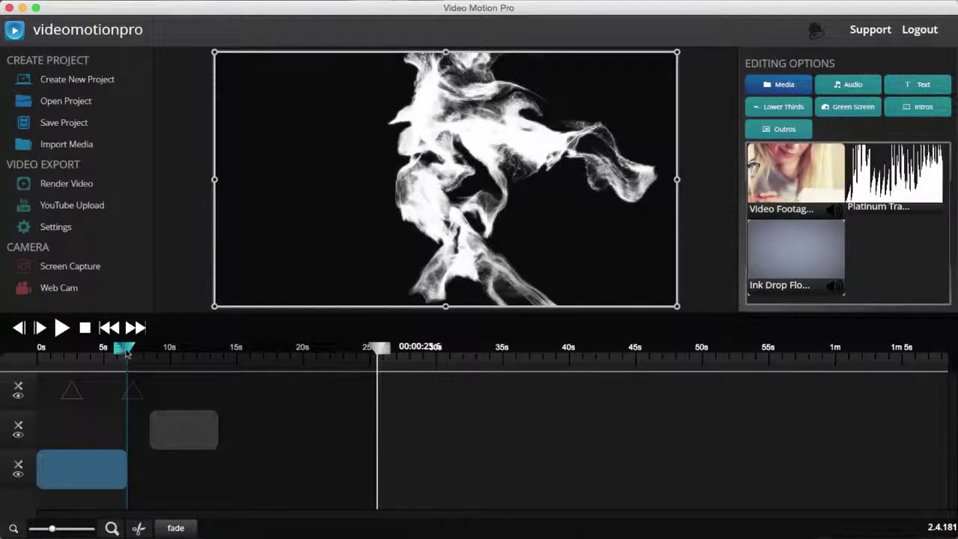
left_click_drag(78, 479, 249, 487)
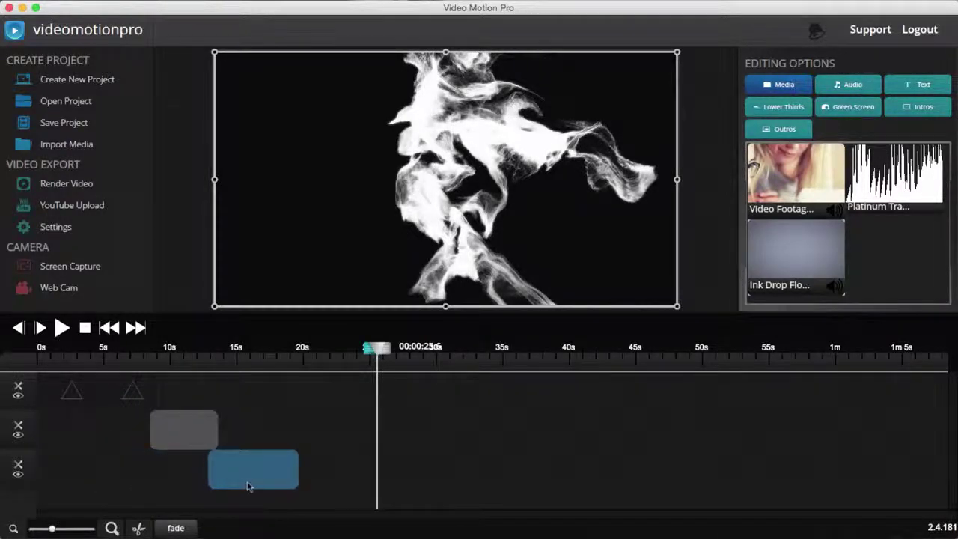
left_click(474, 367)
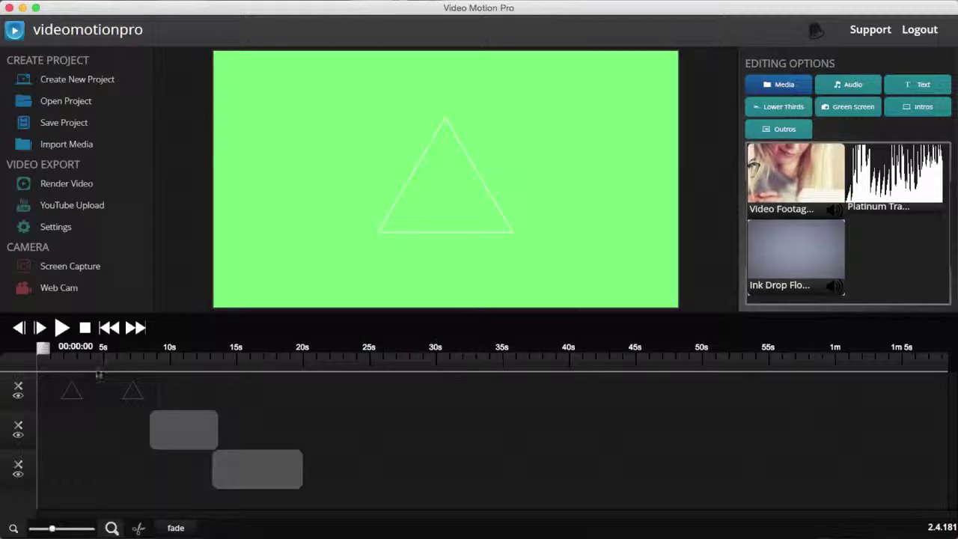
Browse the lower-third templates and choose Modern Lower Third 4
left_click(782, 106)
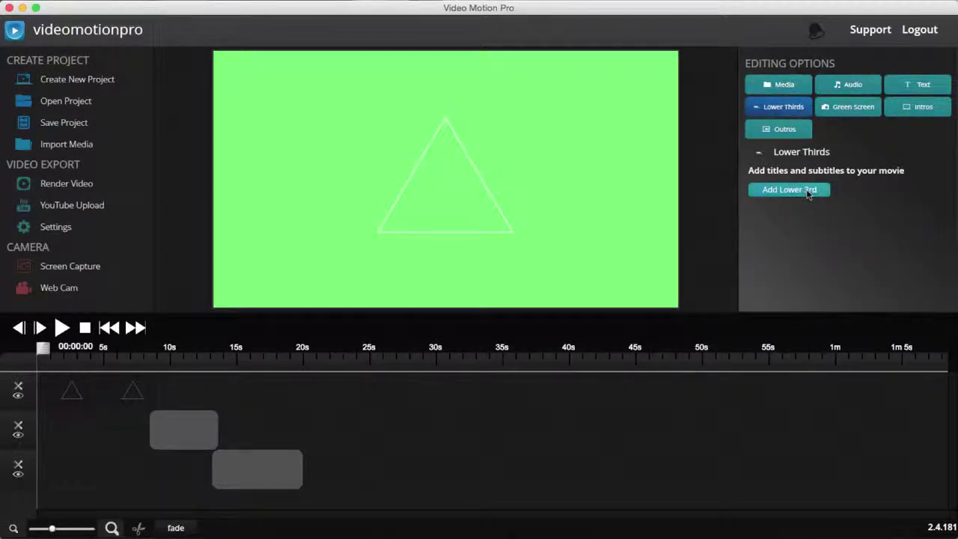
left_click(808, 190)
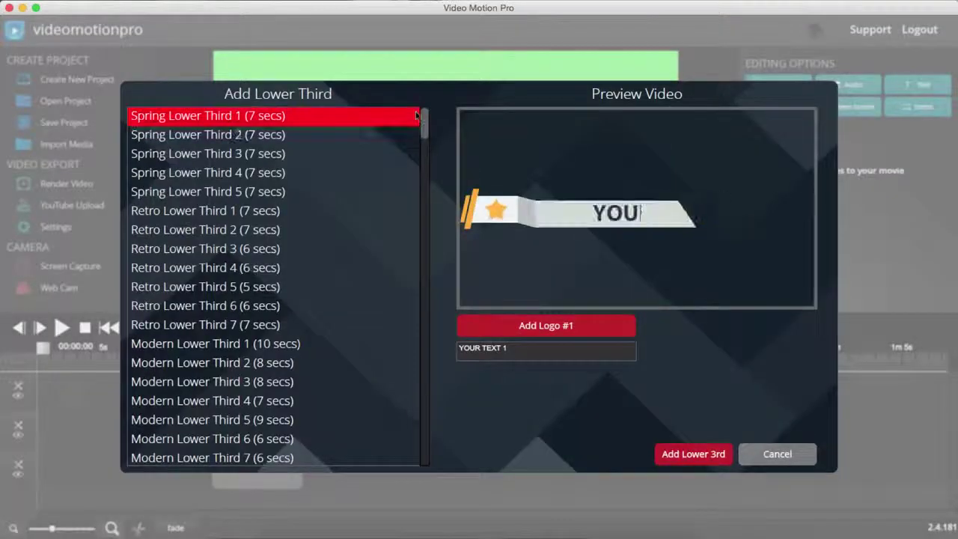
scroll(424, 122, "down", 1)
scroll(374, 187, "down", 3)
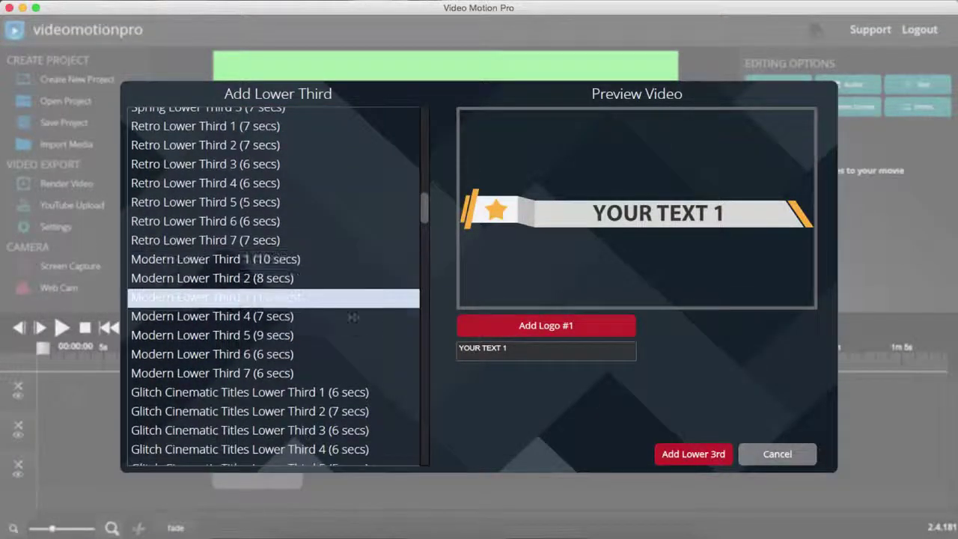
left_click(325, 239)
left_click(316, 183)
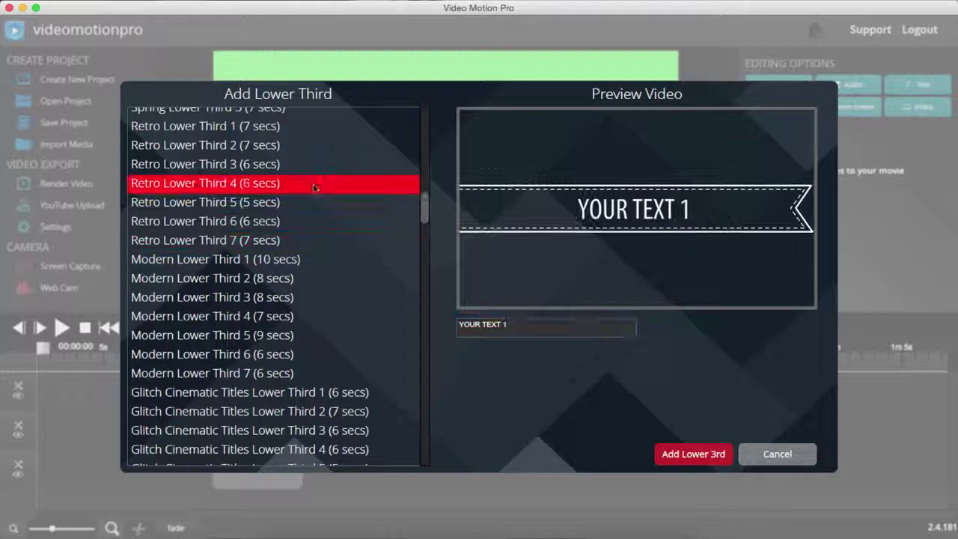
left_click(299, 299)
scroll(424, 217, "down", 3)
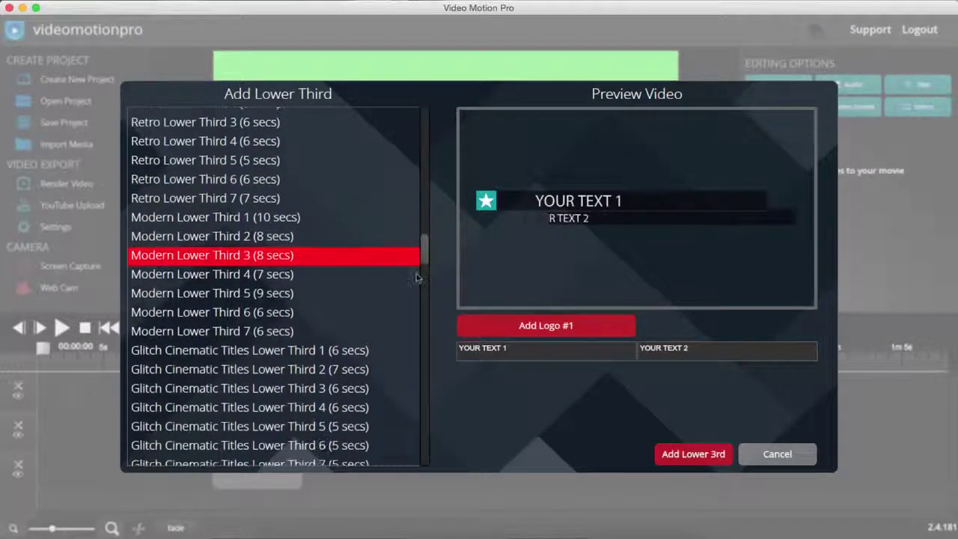
left_click(396, 333)
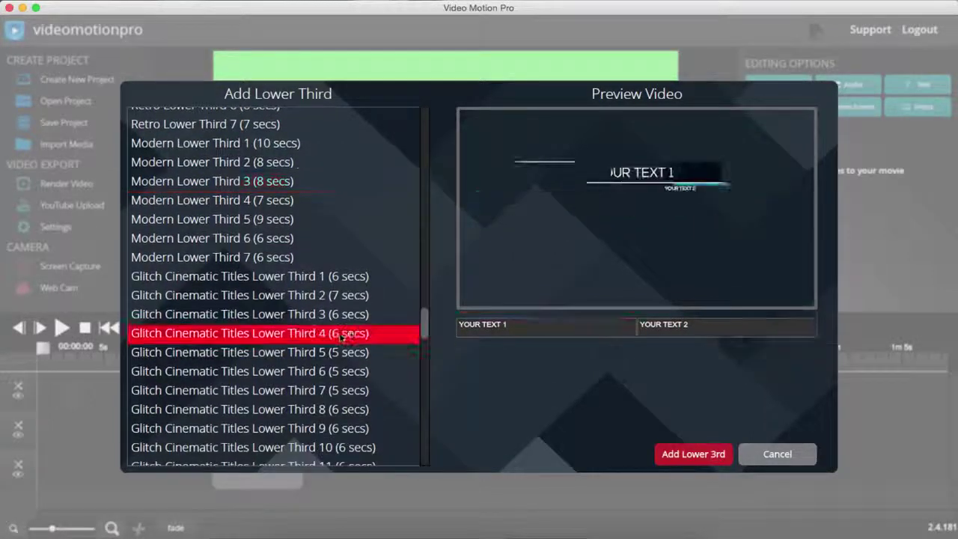
left_click(417, 297)
scroll(422, 389, "down", 2)
scroll(422, 389, "down", 3)
left_click(404, 417)
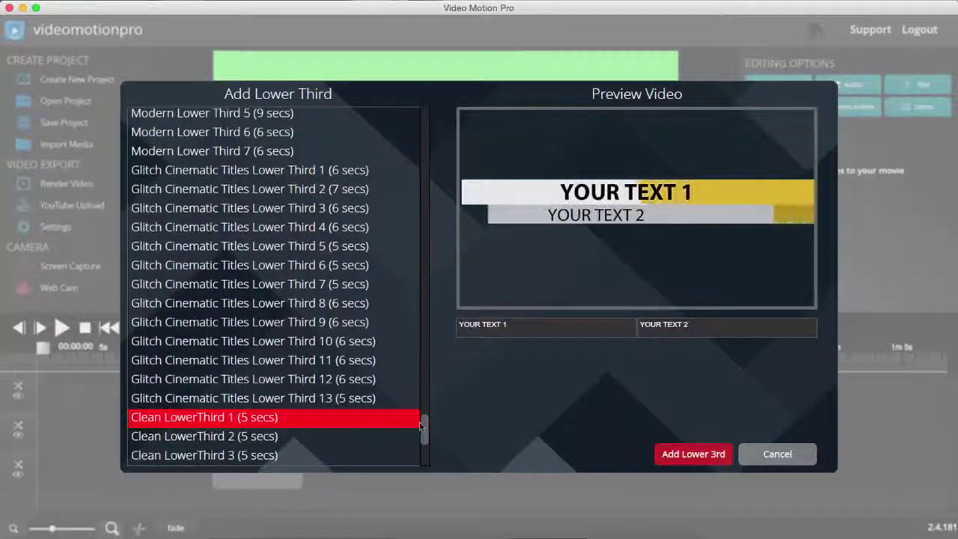
left_click(404, 322)
scroll(424, 431, "up", 3)
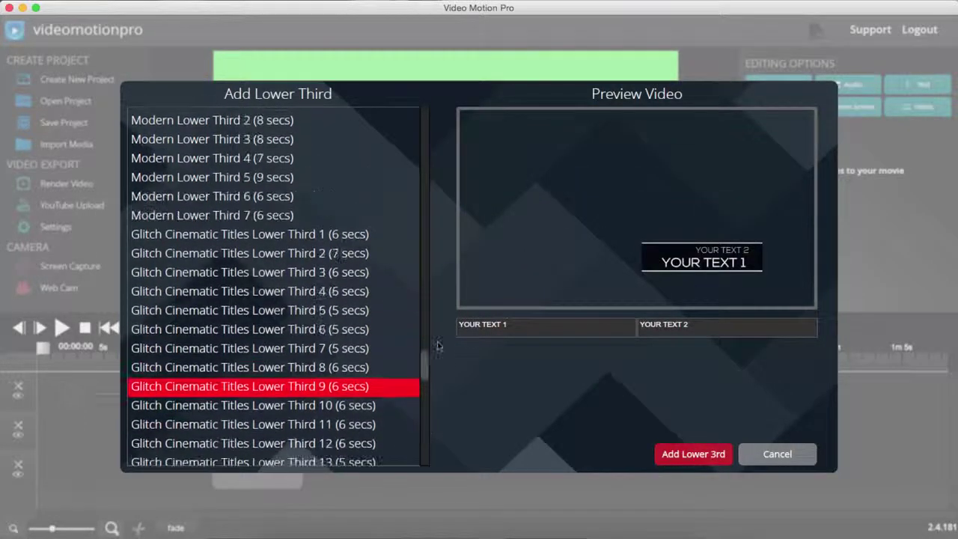
scroll(389, 337, "up", 4)
scroll(332, 252, "up", 1)
left_click(382, 252)
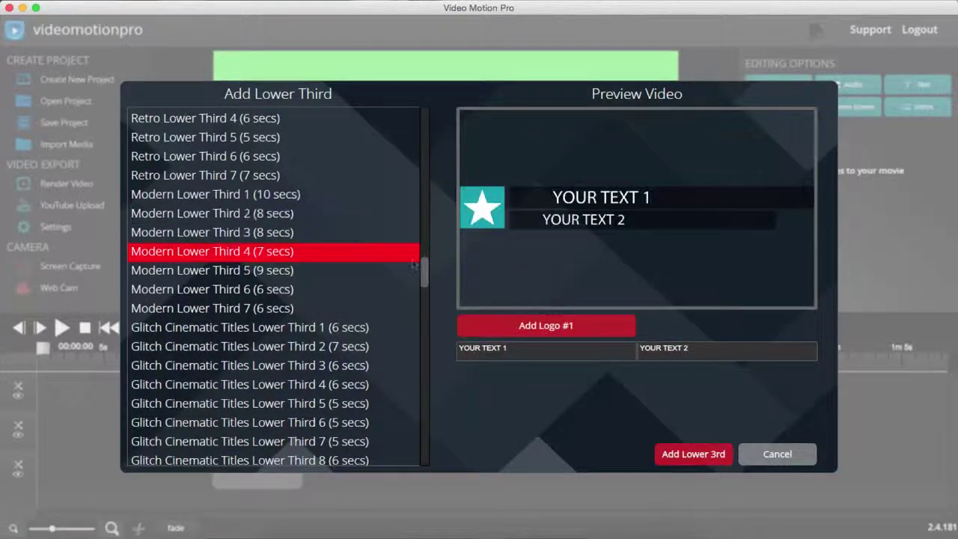
Enter JOSH RATTA as the first title line and clear the placeholder second line
left_click(479, 349)
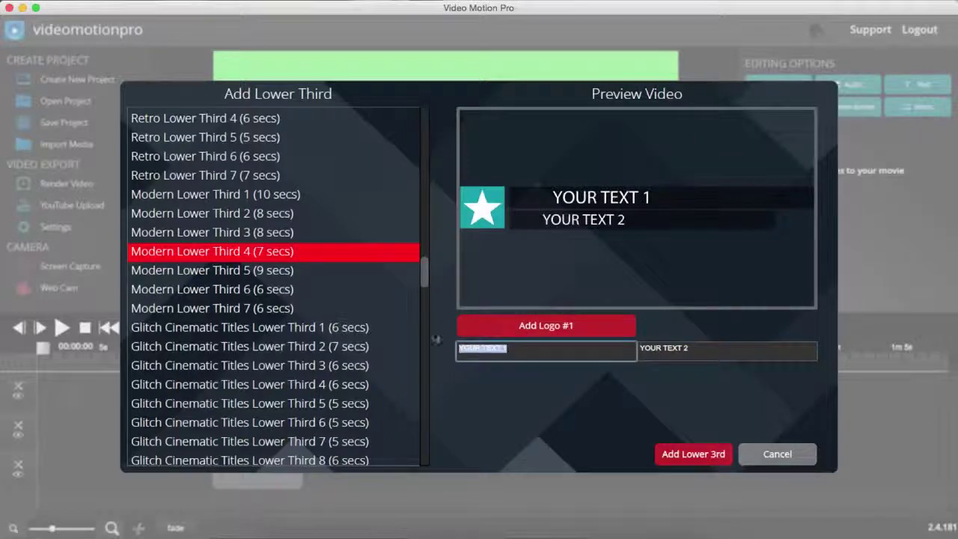
type("JOSH RA")
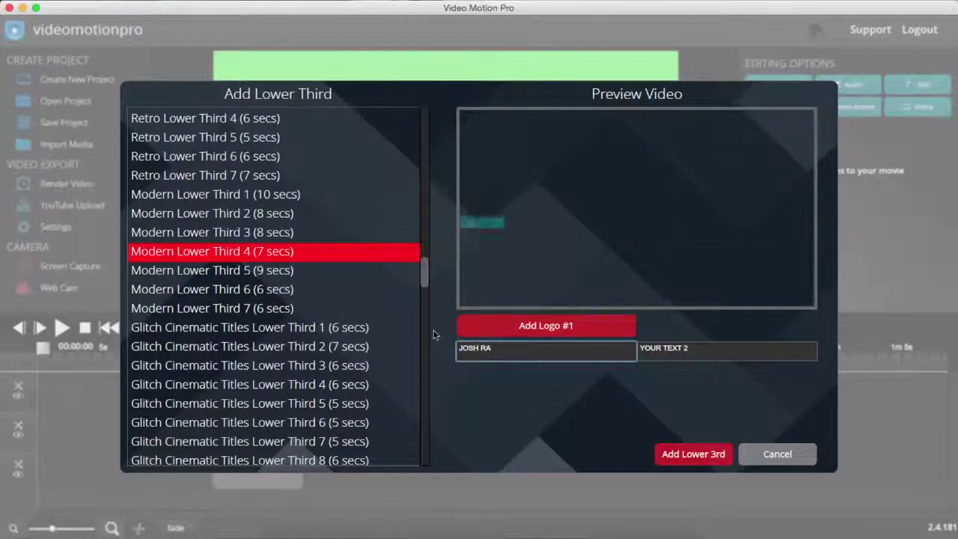
type("TTA")
key("Tab")
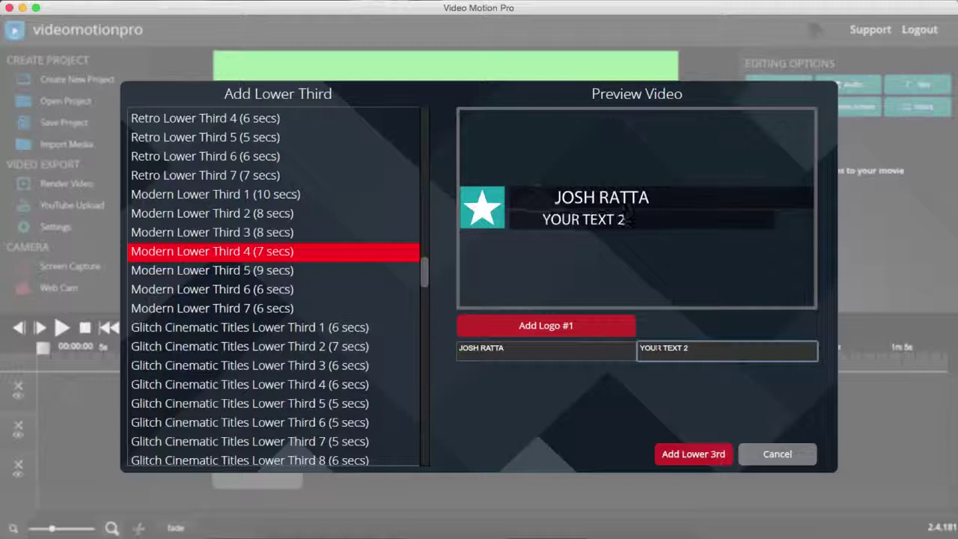
key("BackSpace")
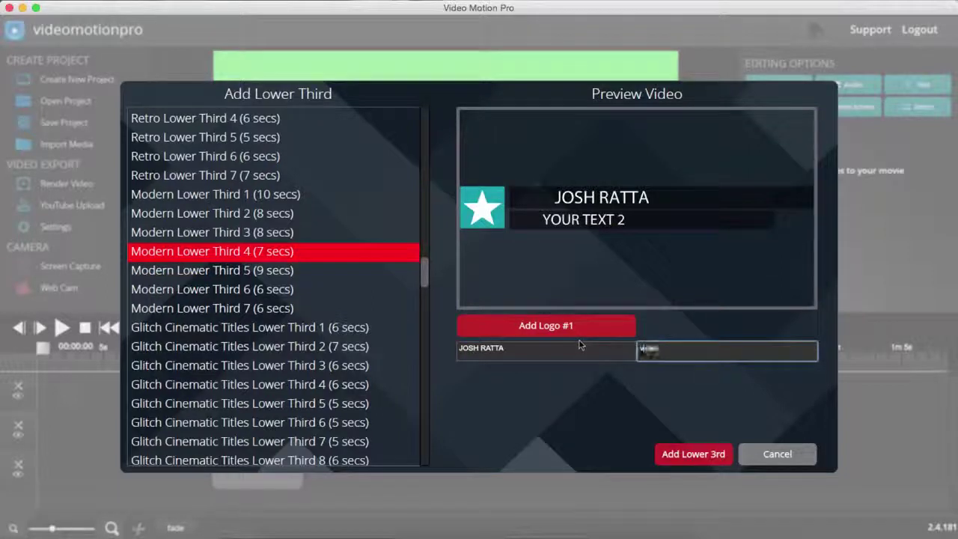
Complete the videomotionpro line, set the Video Motion Pro icon as logo, then play to check
type("eomotionpro")
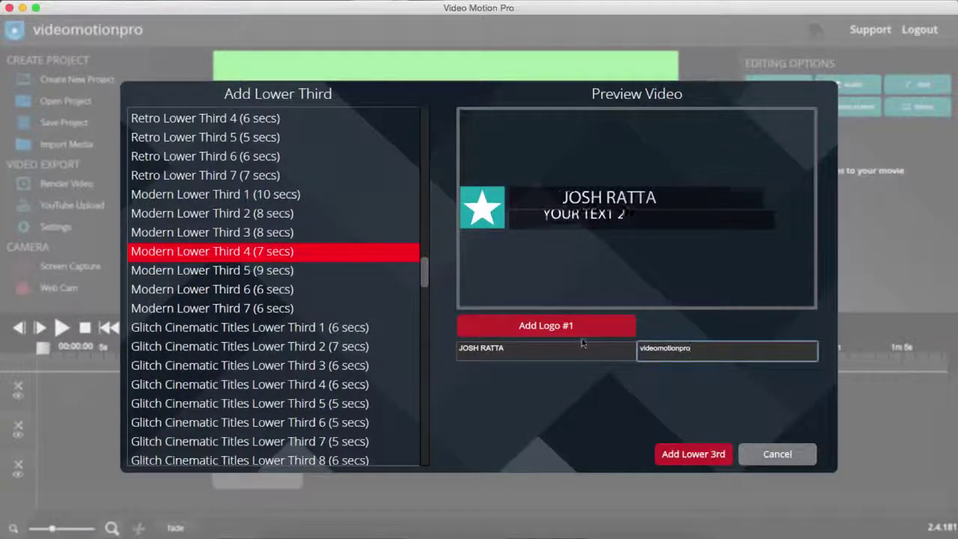
left_click(566, 327)
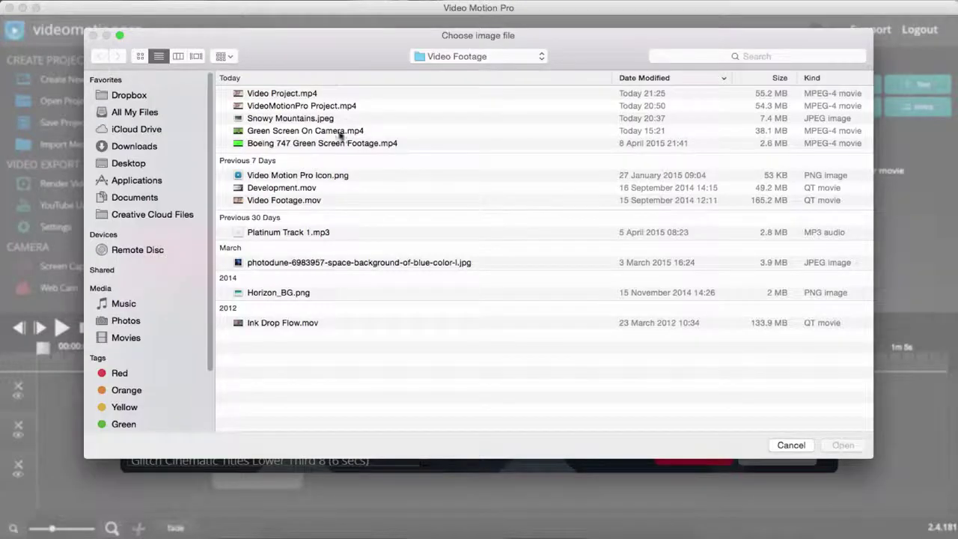
double_click(325, 175)
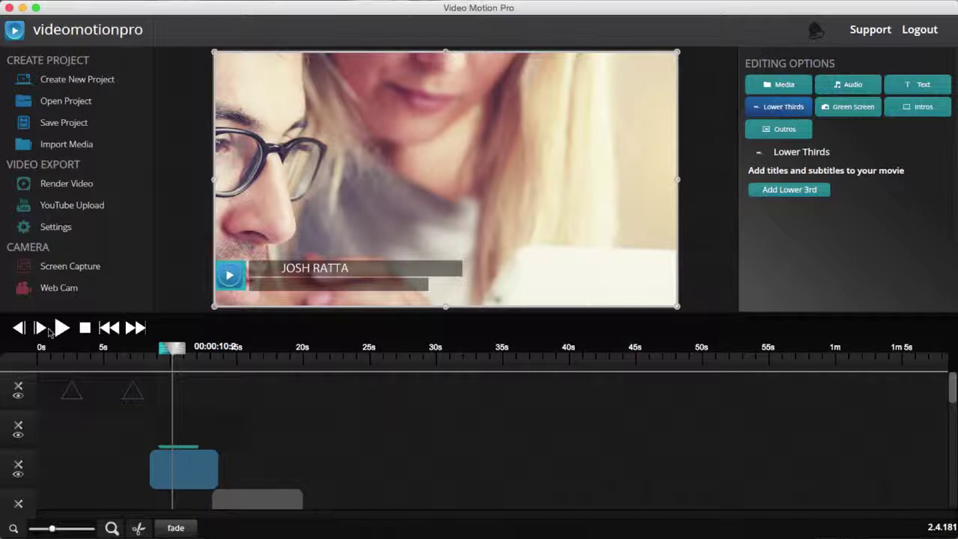
left_click(61, 328)
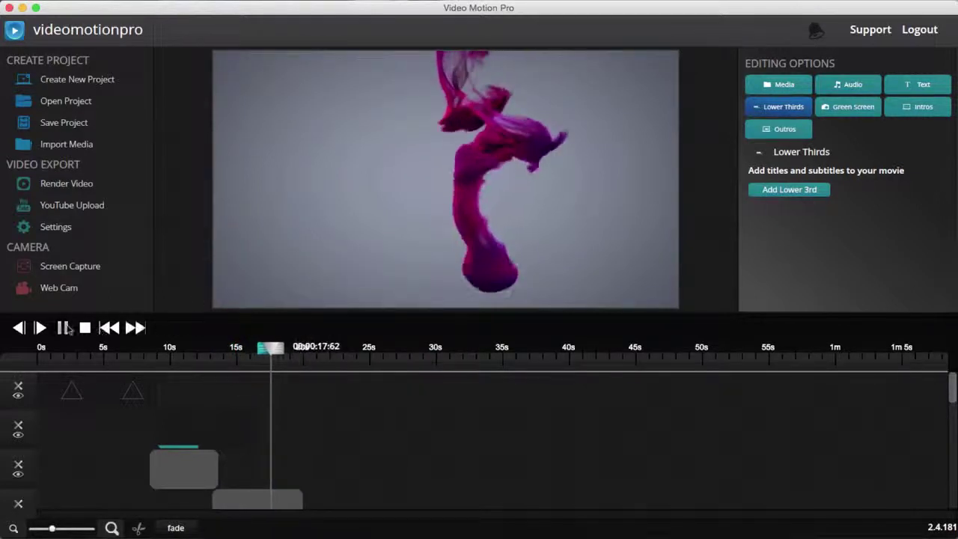
left_click(64, 327)
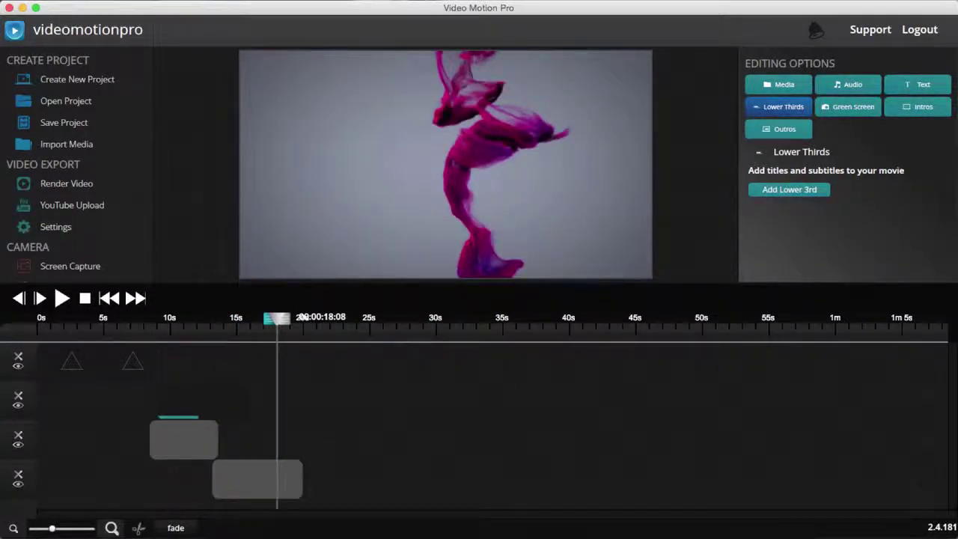
Preview the outro templates and choose Motion Zoom Outro
left_click(790, 135)
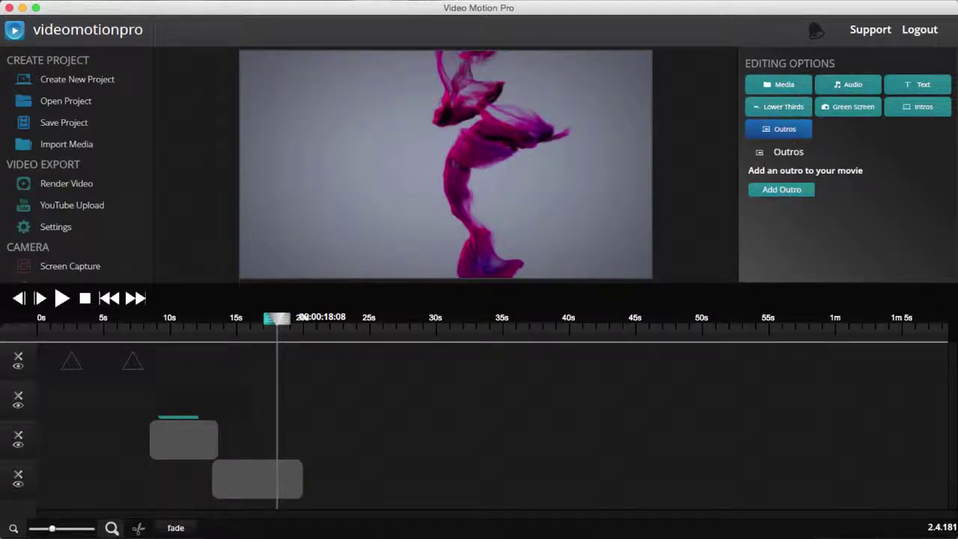
left_click(781, 190)
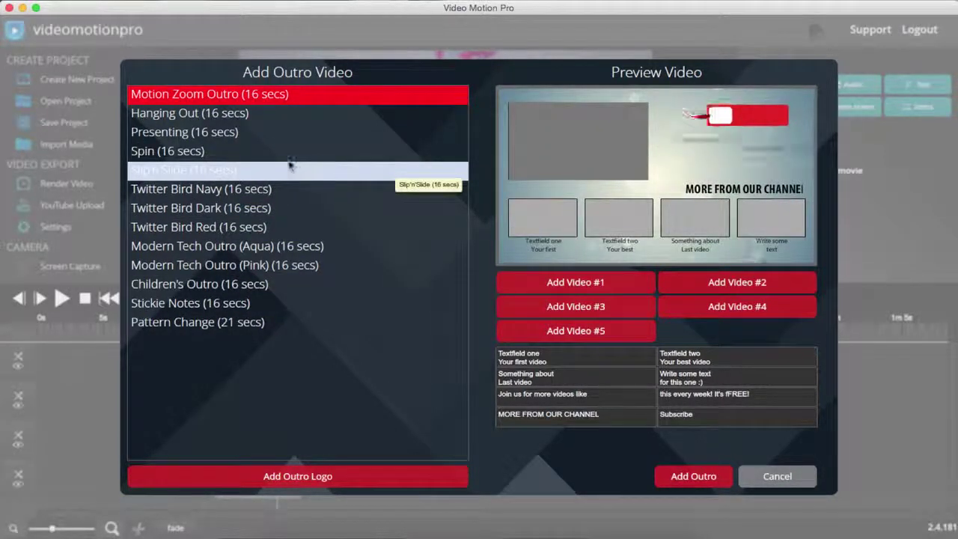
left_click(257, 151)
left_click(258, 208)
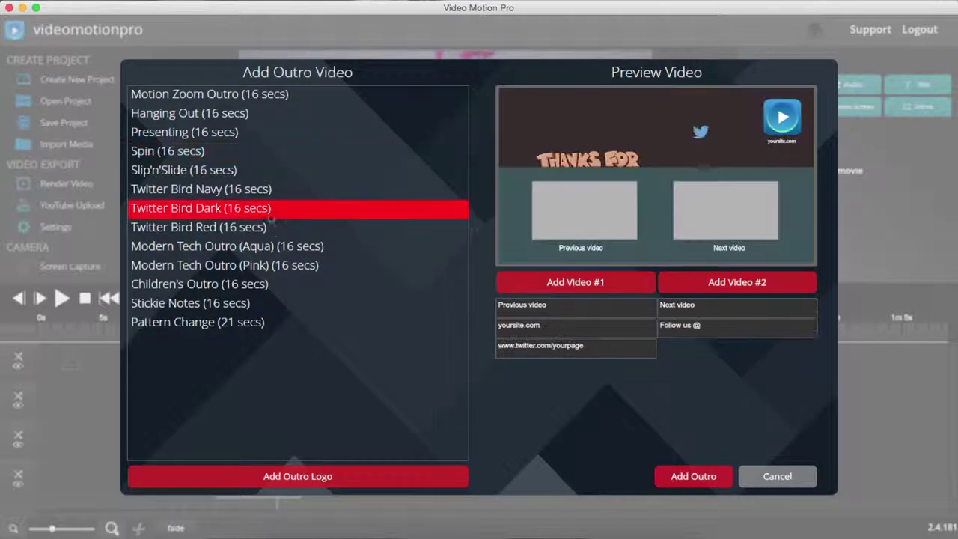
left_click(271, 270)
left_click(276, 302)
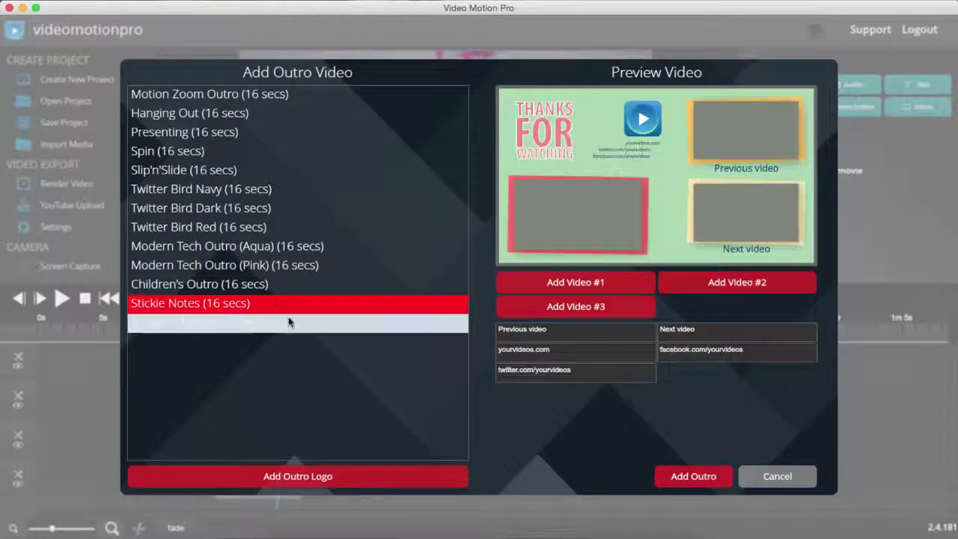
left_click(248, 95)
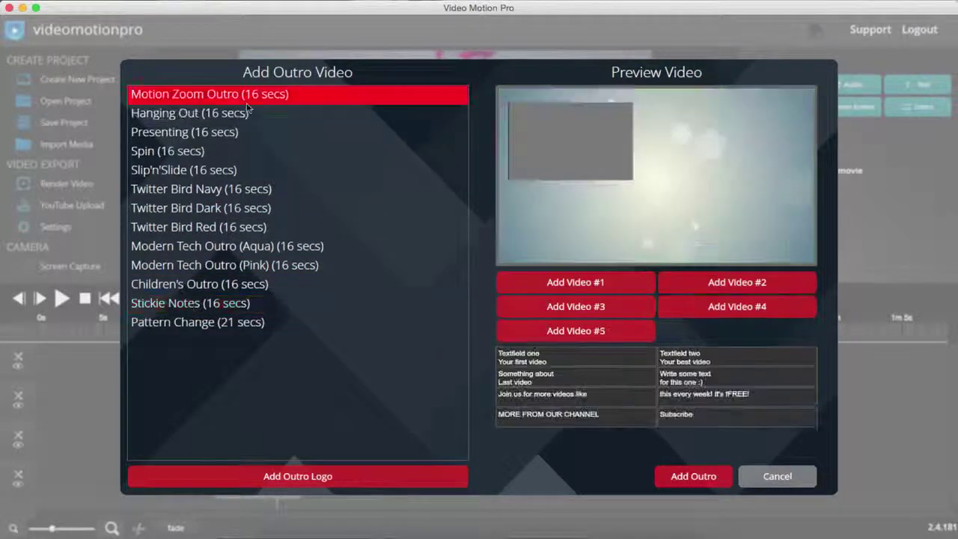
Fill an outro slot with a clip, caption the thumbnails Video 1–4, and add the outro
left_click(597, 336)
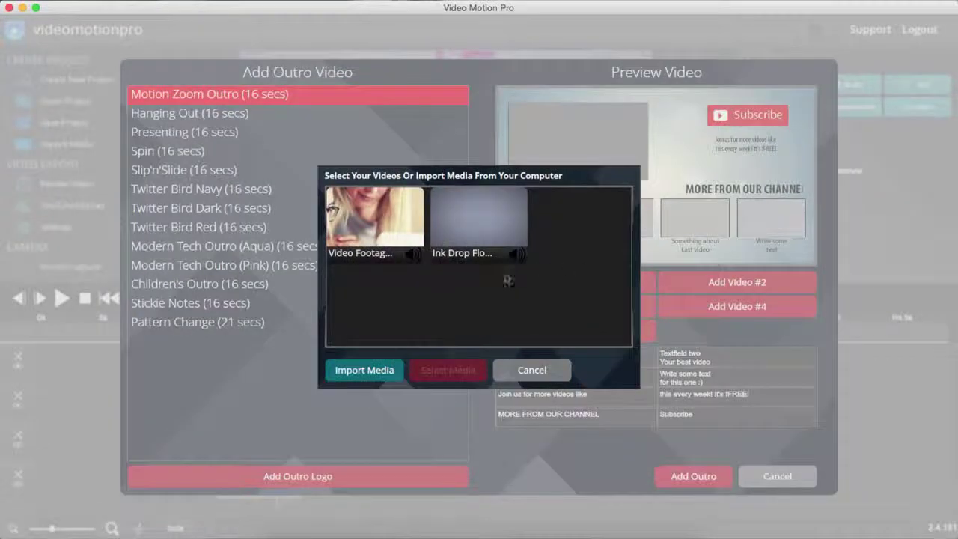
left_click(380, 369)
double_click(294, 143)
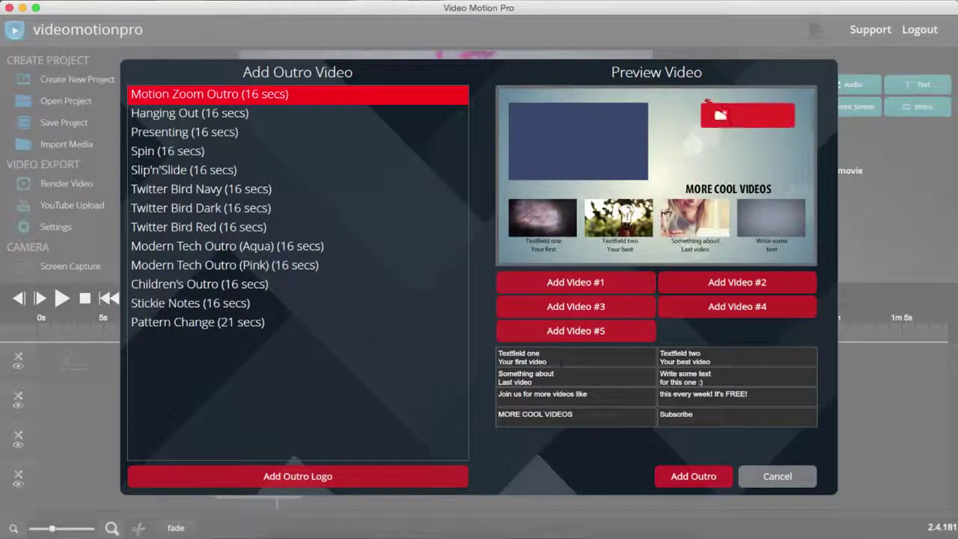
double_click(516, 356)
type("Video 1\tVideo 2\tVideo 3\tVideo 4")
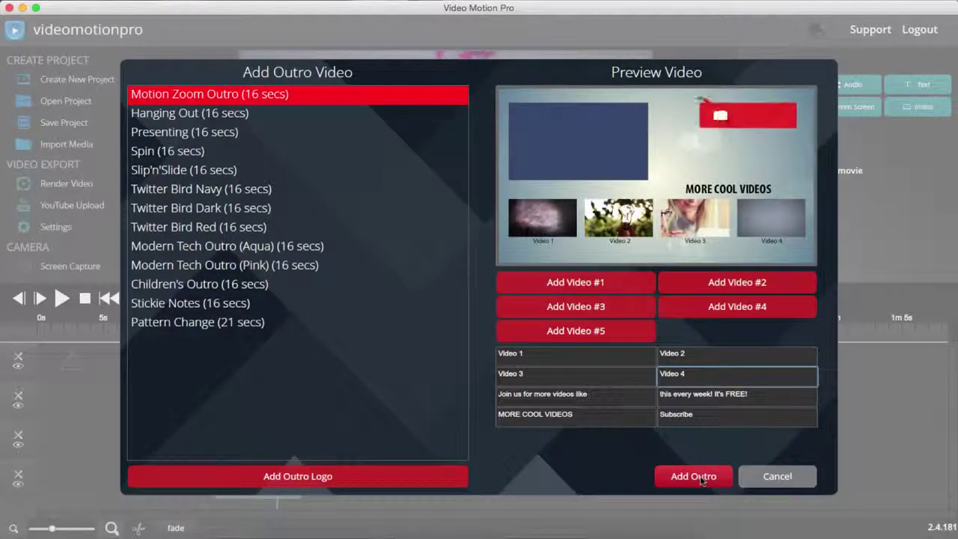
left_click(701, 479)
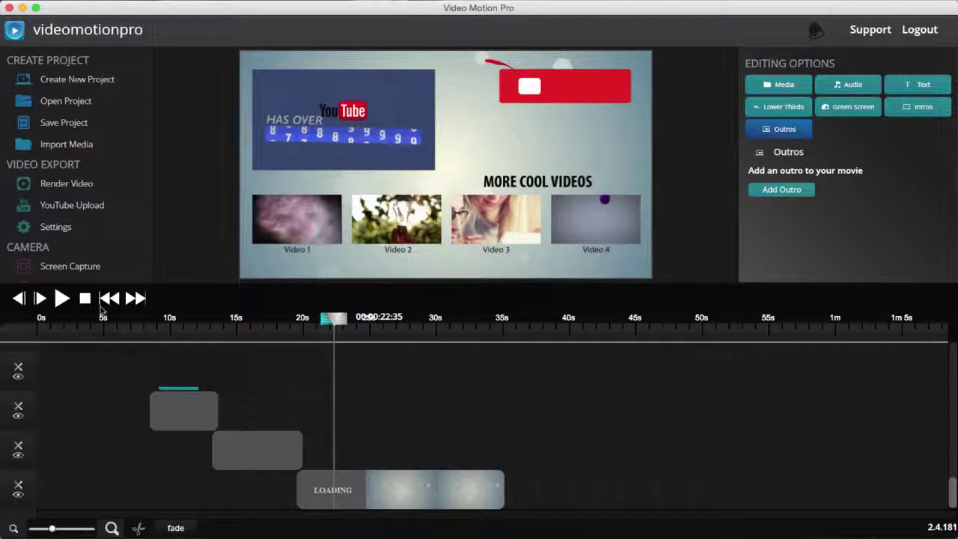
left_click(63, 298)
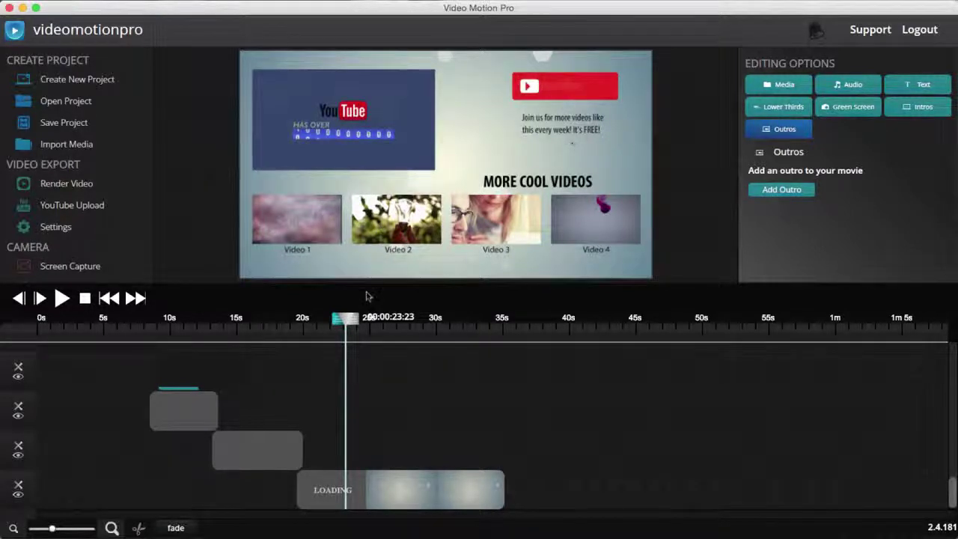
left_click_drag(348, 319, 354, 319)
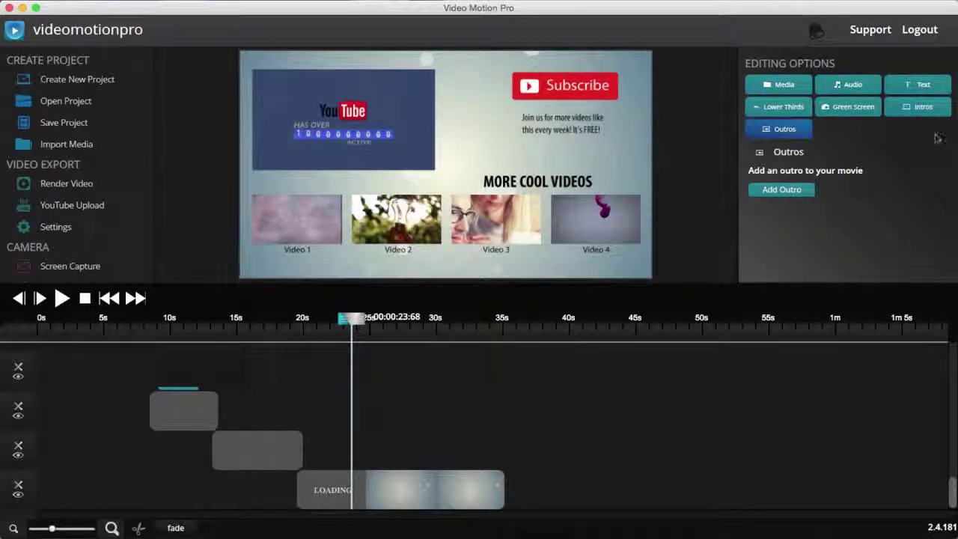
Place the Platinum music on the bottom track and cut it where the outro ends, around 30 seconds
left_click(782, 85)
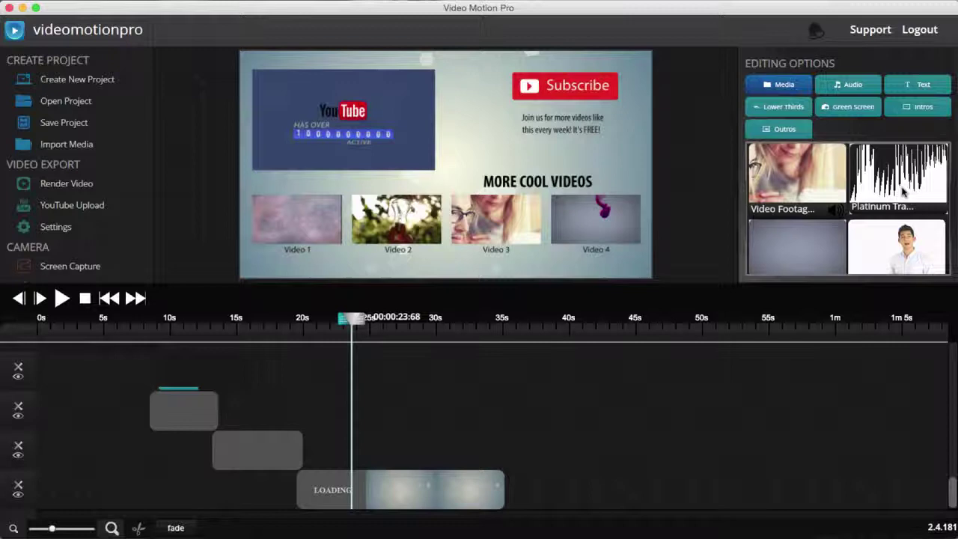
left_click_drag(903, 192, 359, 499)
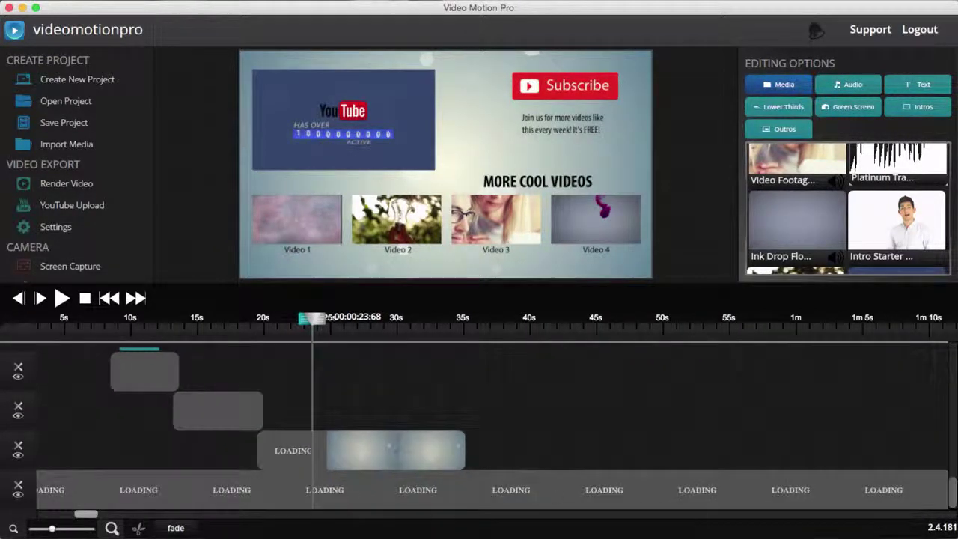
left_click(112, 527)
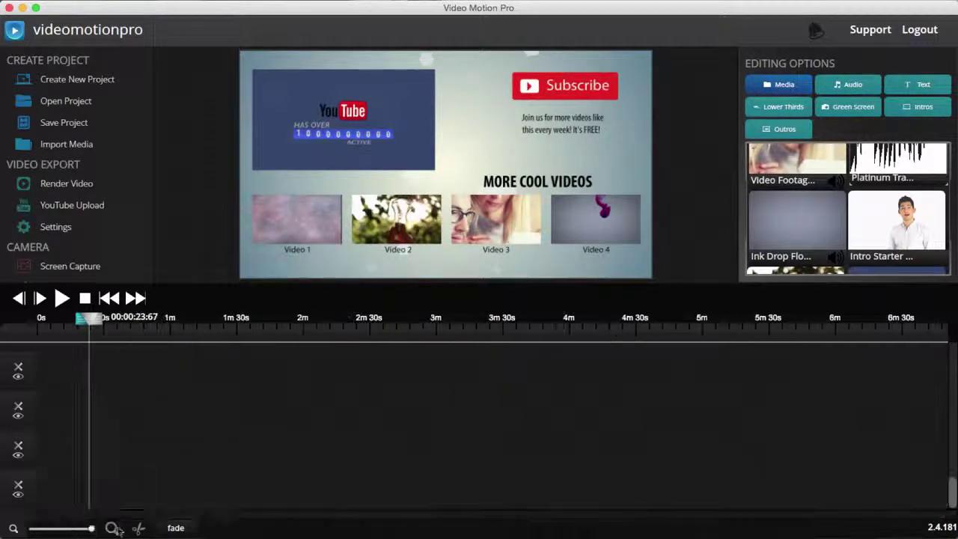
left_click(101, 321)
left_click_drag(101, 322, 116, 322)
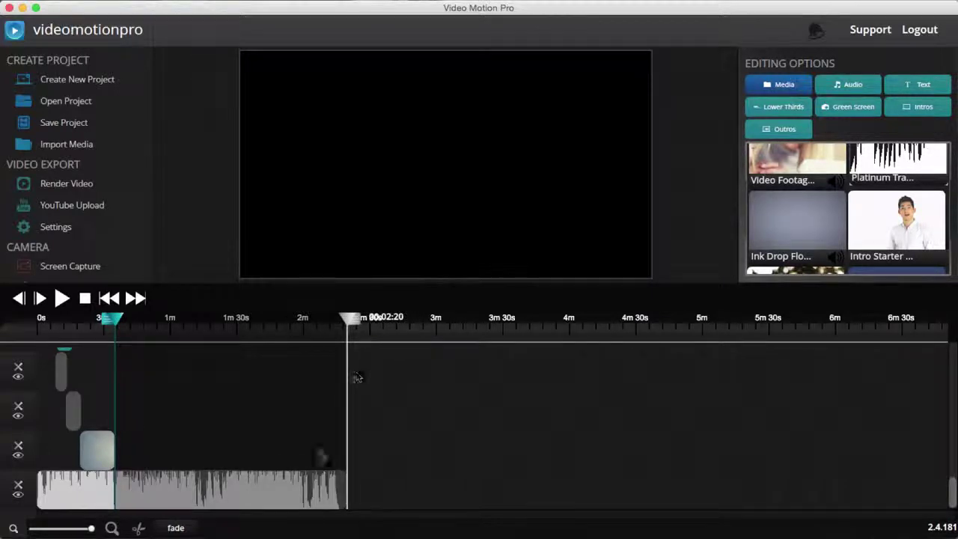
left_click(296, 494)
left_click(137, 528)
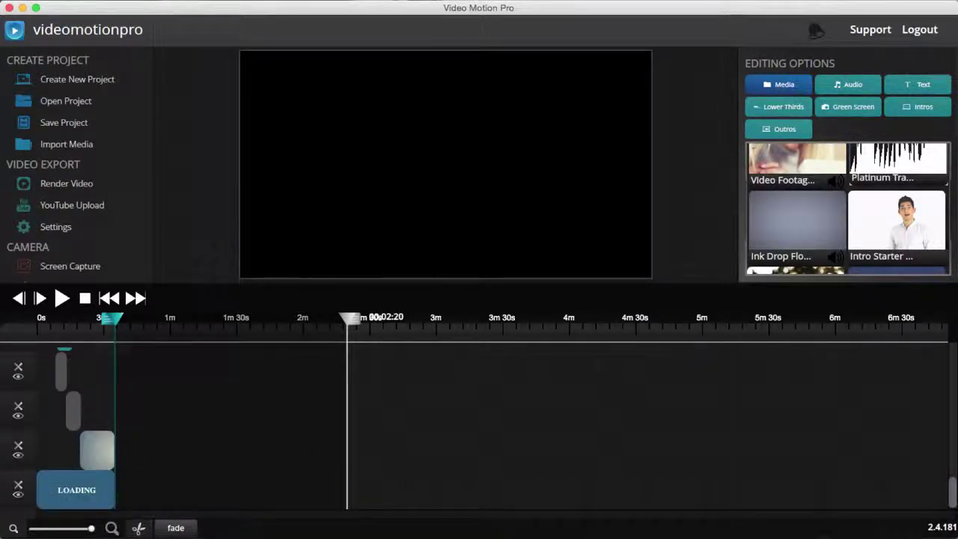
key("End")
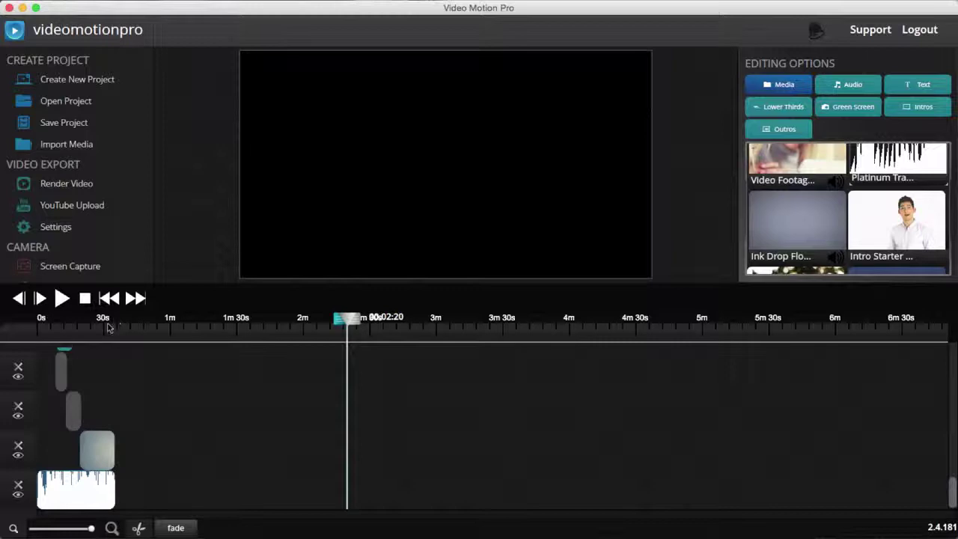
left_click(108, 327)
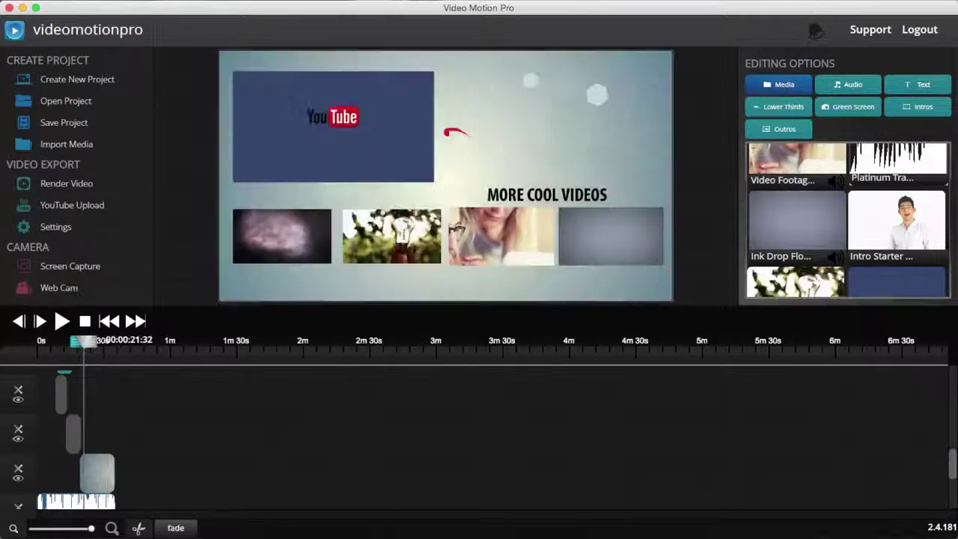
Name the MP4 render output and save it to the Video Footage folder
left_click(65, 184)
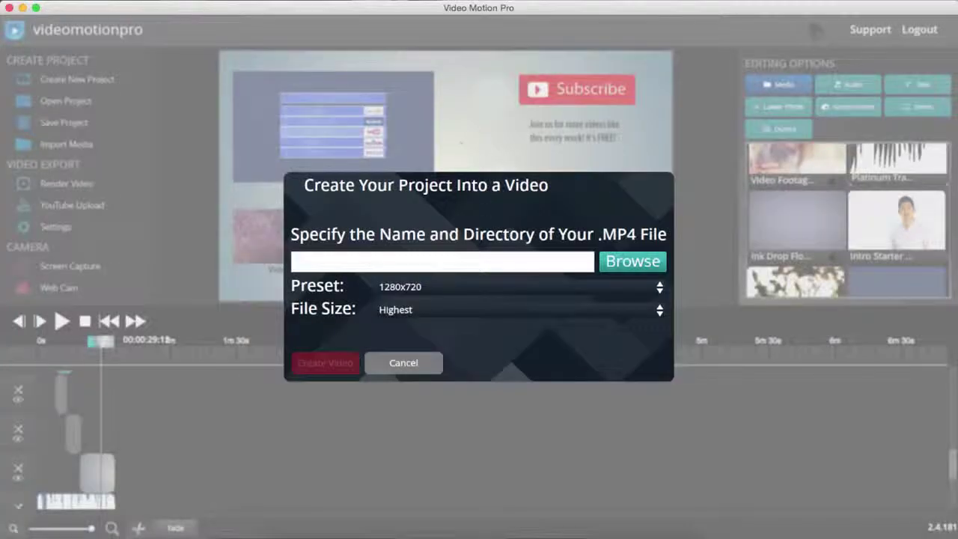
left_click(627, 267)
type("Josh's Cool Video")
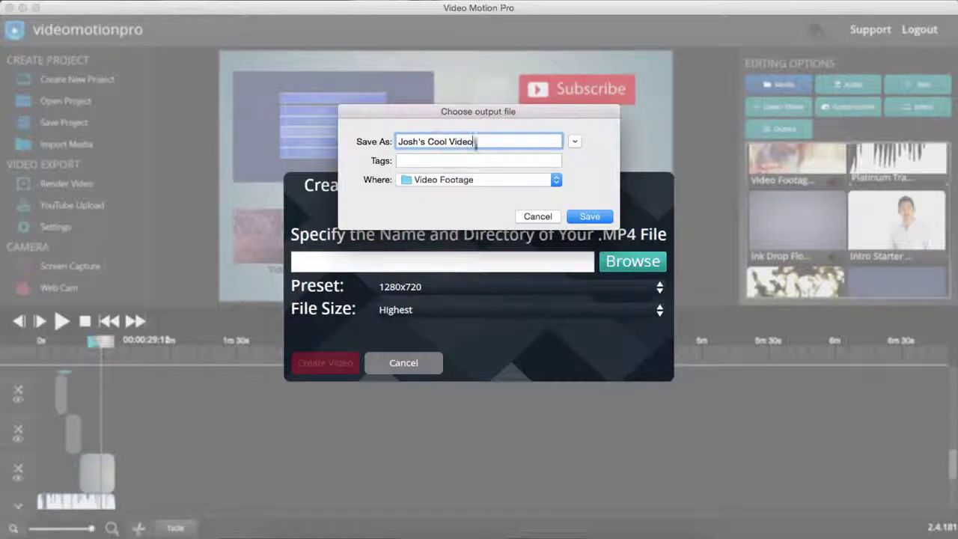
left_click(496, 182)
left_click(496, 182)
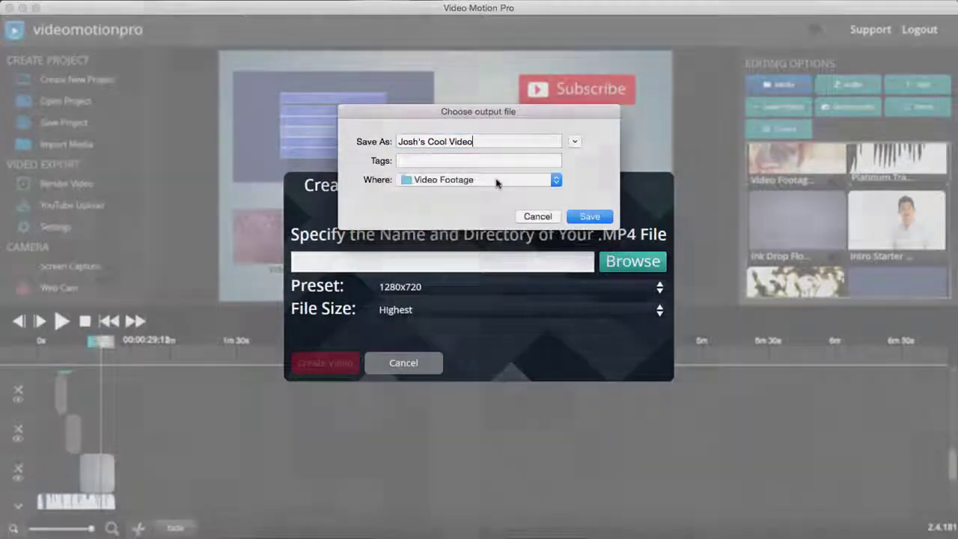
left_click(588, 215)
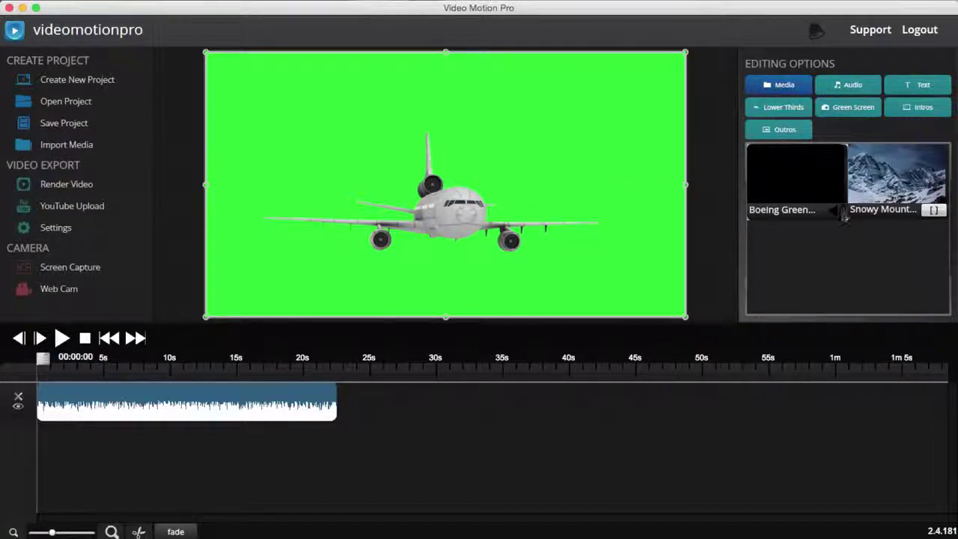
Put the snowy mountain image on a second track, stretched to the 22-second Boeing clip
mouse_move(888, 200)
left_mouse_down()
mouse_move(155, 458)
mouse_move(147, 453)
left_mouse_up()
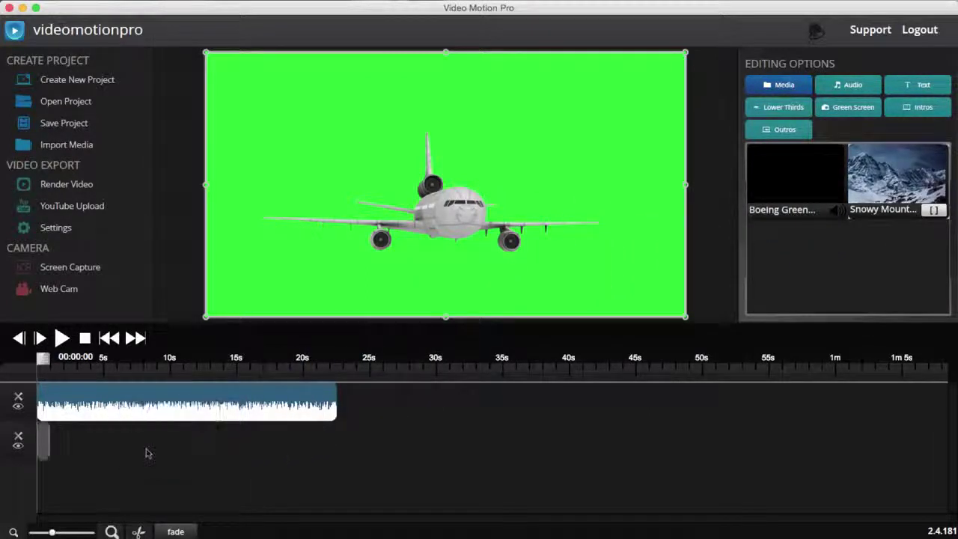
left_click_drag(77, 440, 330, 446)
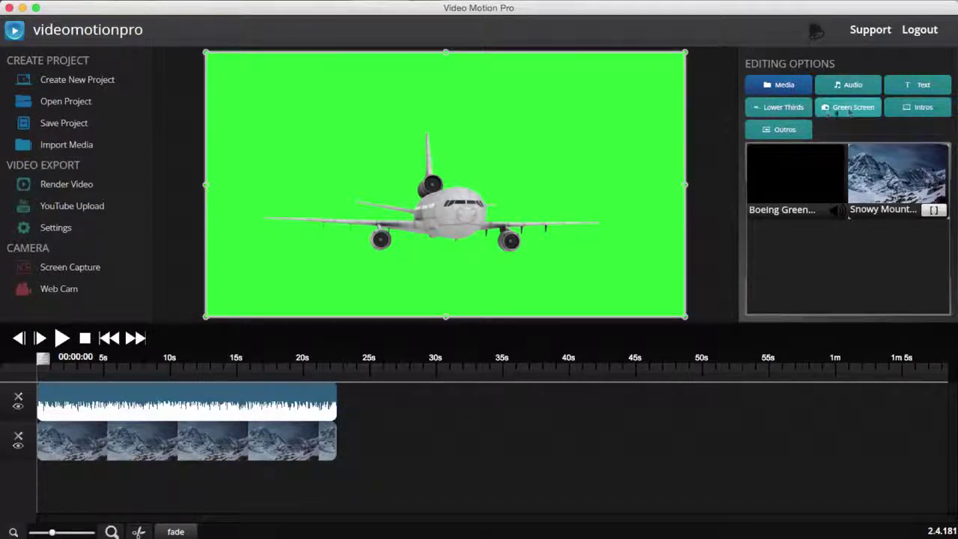
Key out the airplane's green backdrop at 16% softness and play the composite over the mountains
left_click(849, 108)
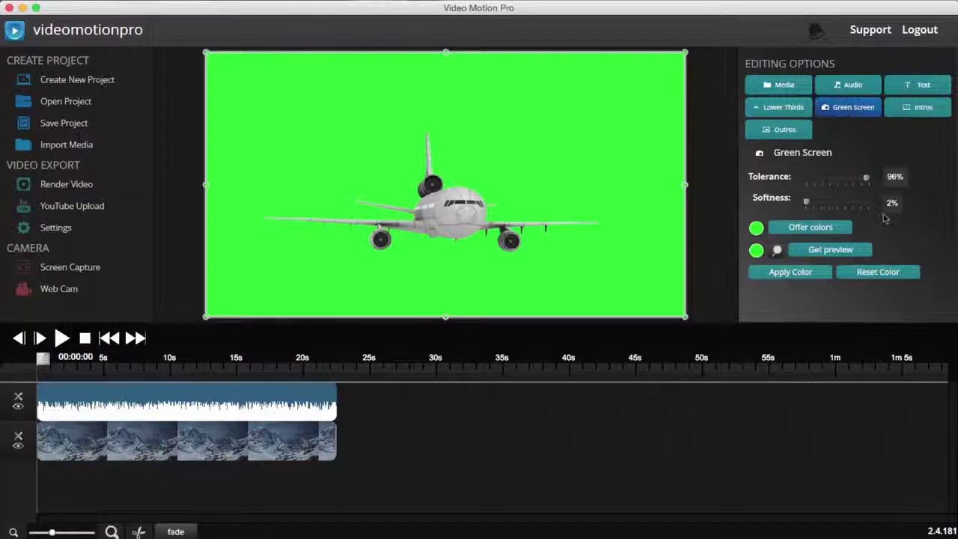
left_click_drag(814, 203, 815, 204)
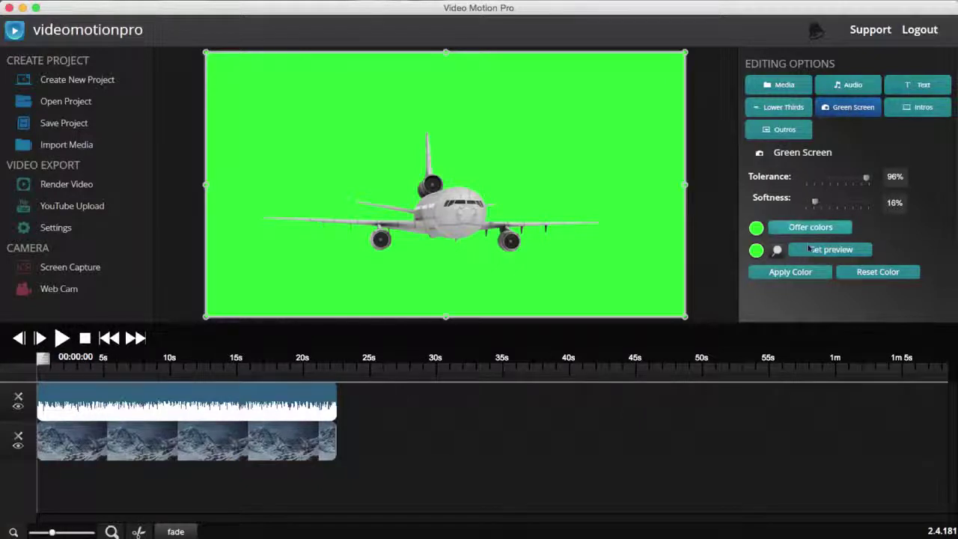
left_click(795, 273)
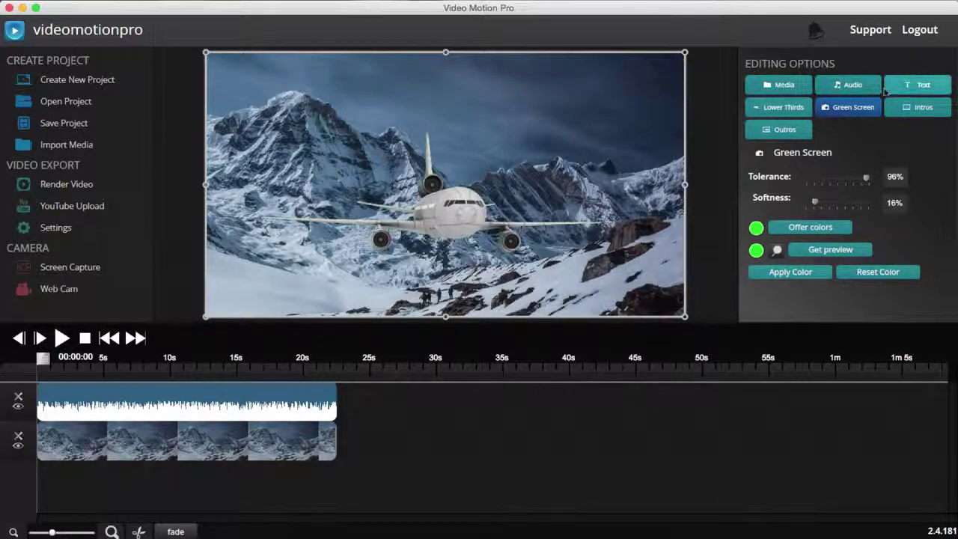
left_click(860, 86)
key("space")
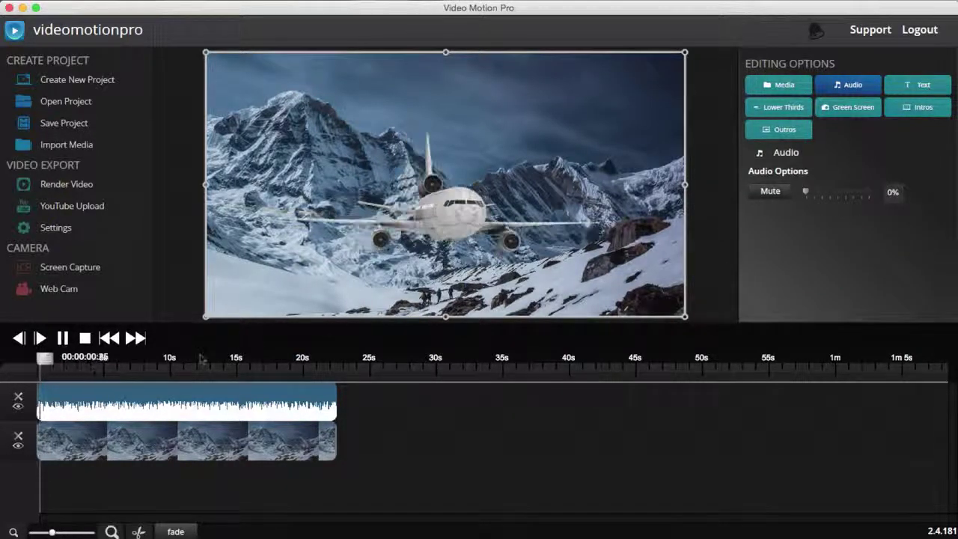